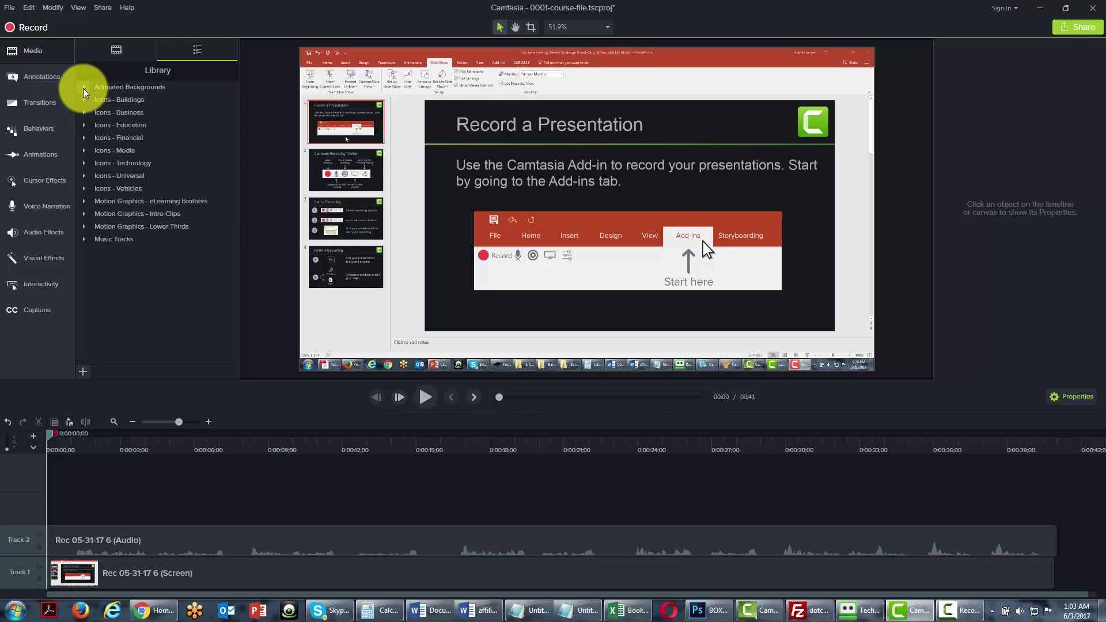
- Add the floatingboxes animated background from the library to the timeline at the playhead
left_click(85, 91)
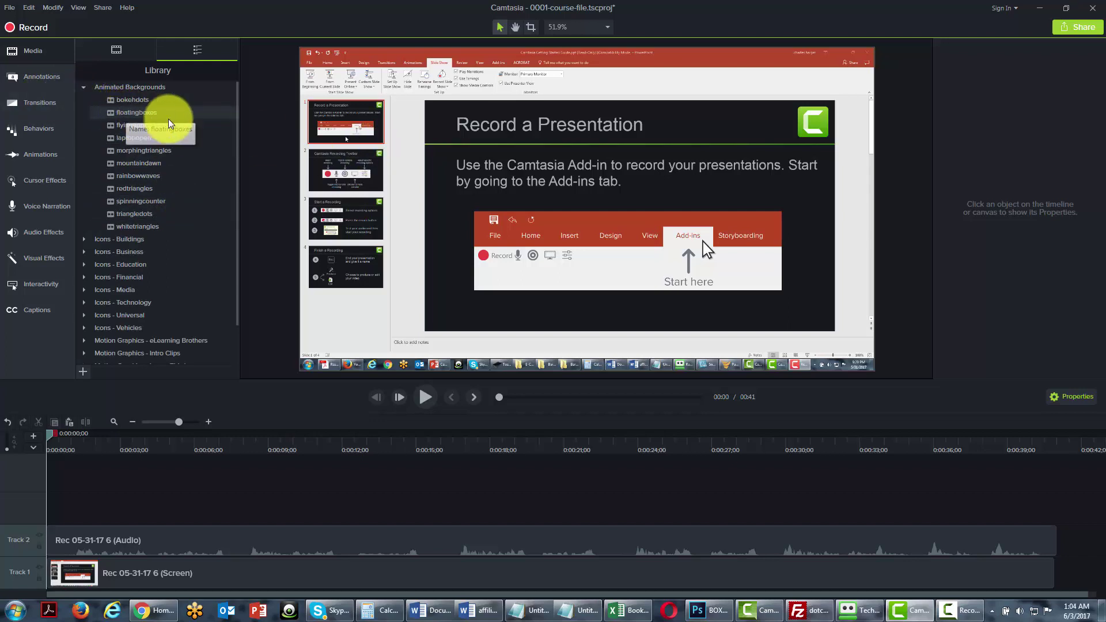
right_click(131, 118)
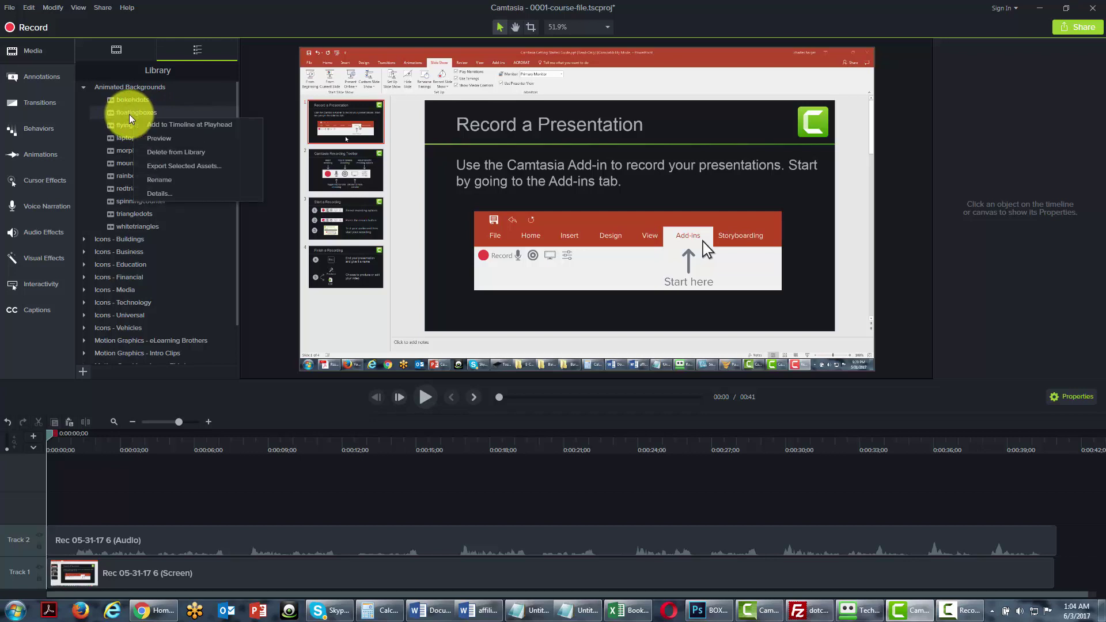
left_click(159, 126)
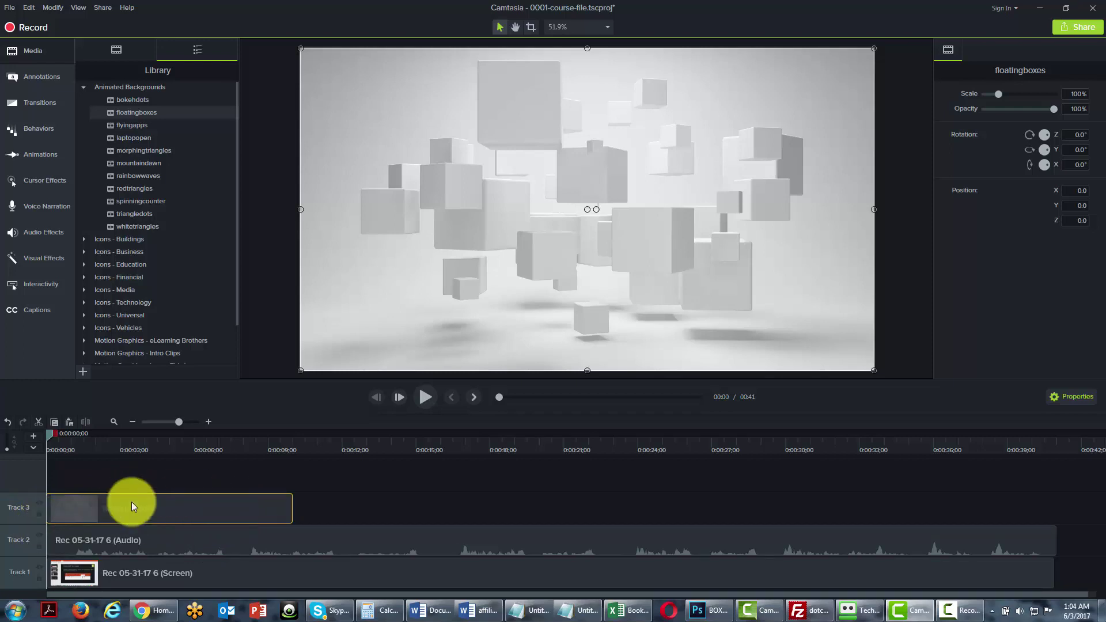
- Rename Track 3 to "Boxes"
right_click(18, 508)
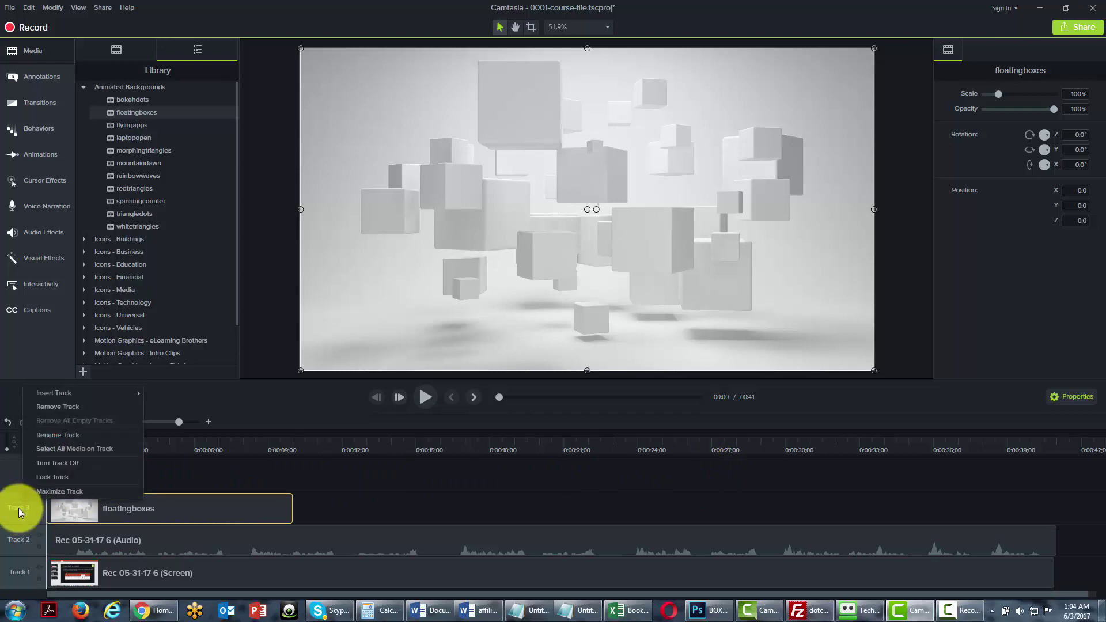
left_click(51, 435)
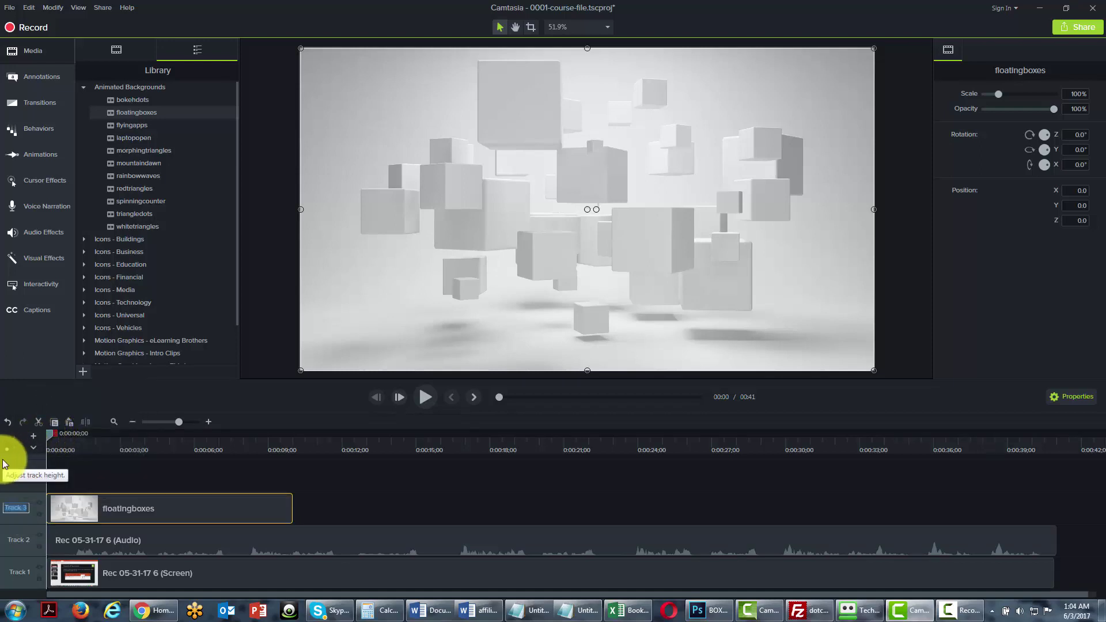
type("Boxes")
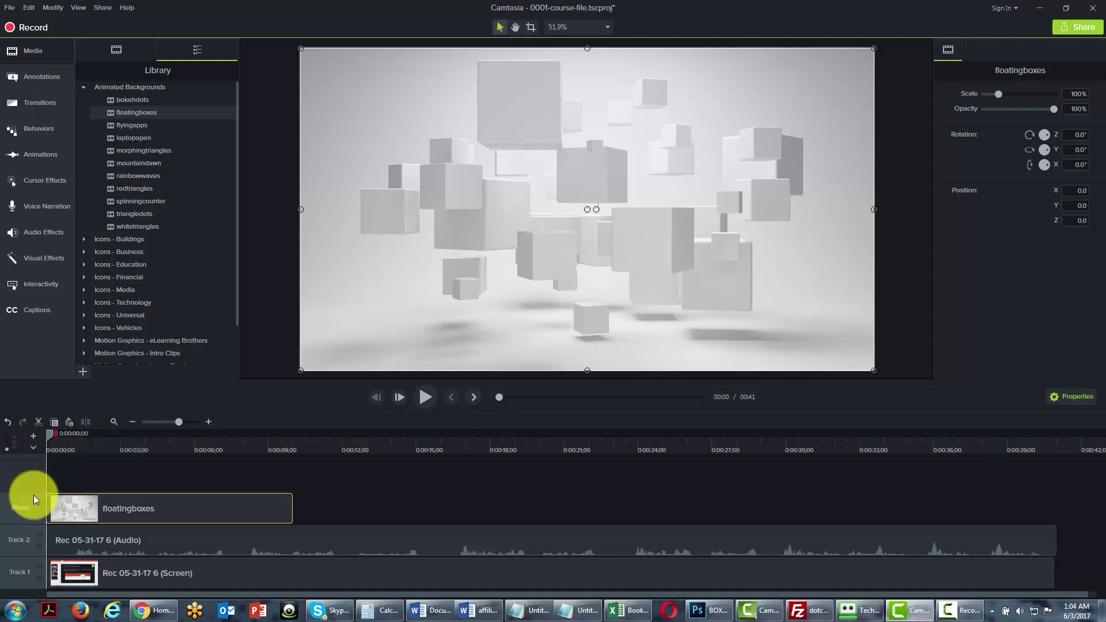
- Scrub the playhead to about 0:00:01;20 to examine the floatingboxes animation on the canvas
left_click(50, 433)
left_click_drag(50, 433, 91, 433)
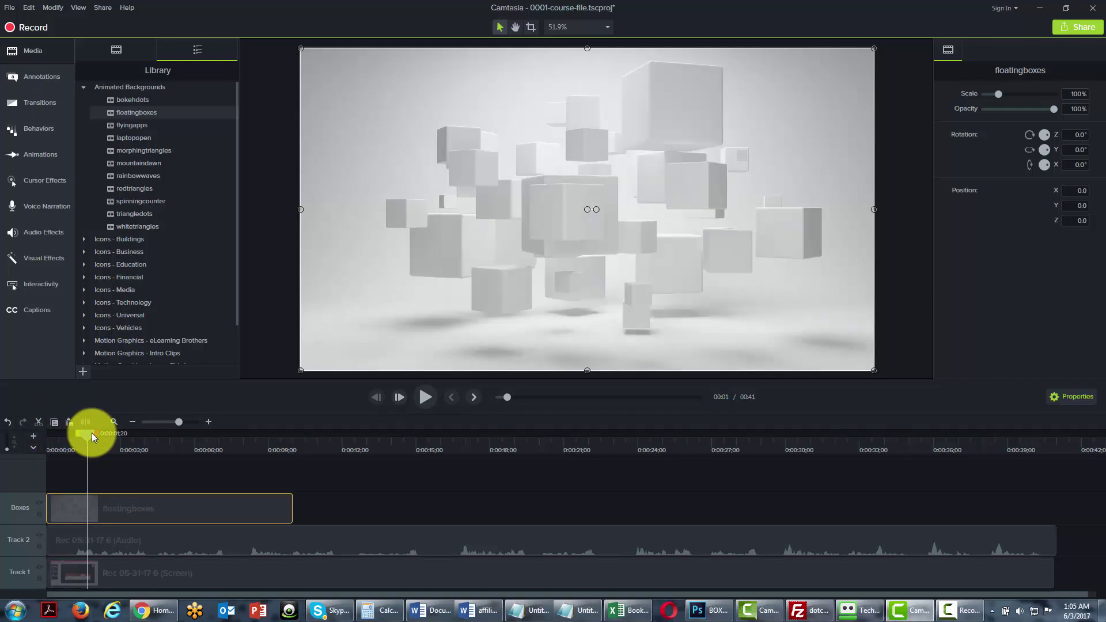
left_click(519, 198)
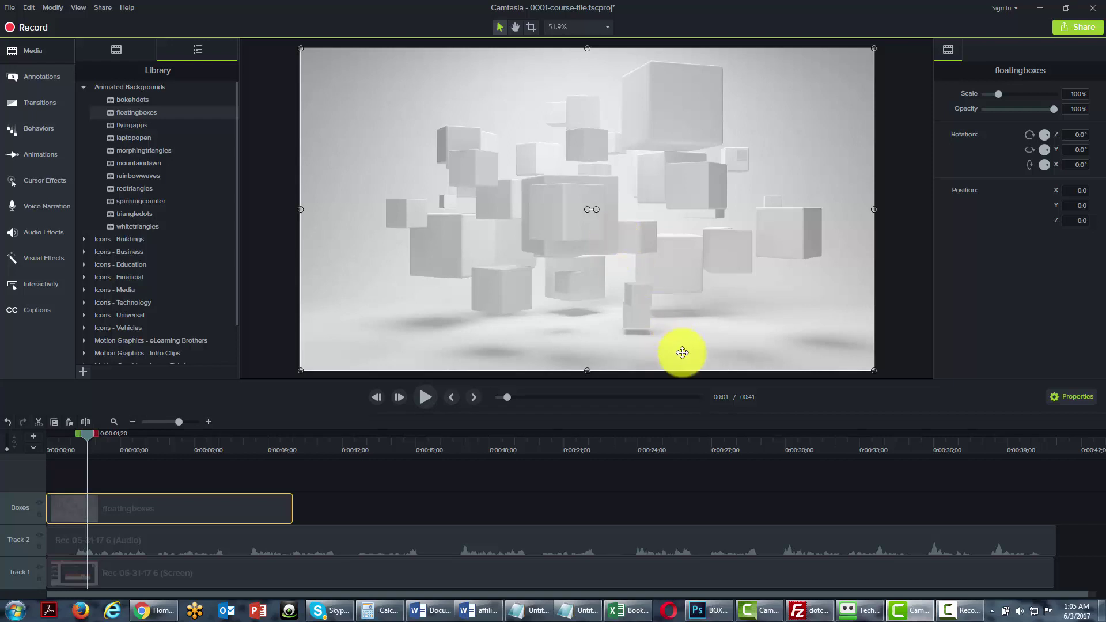
- Preview the floatingboxes background from the library and close the preview
right_click(136, 113)
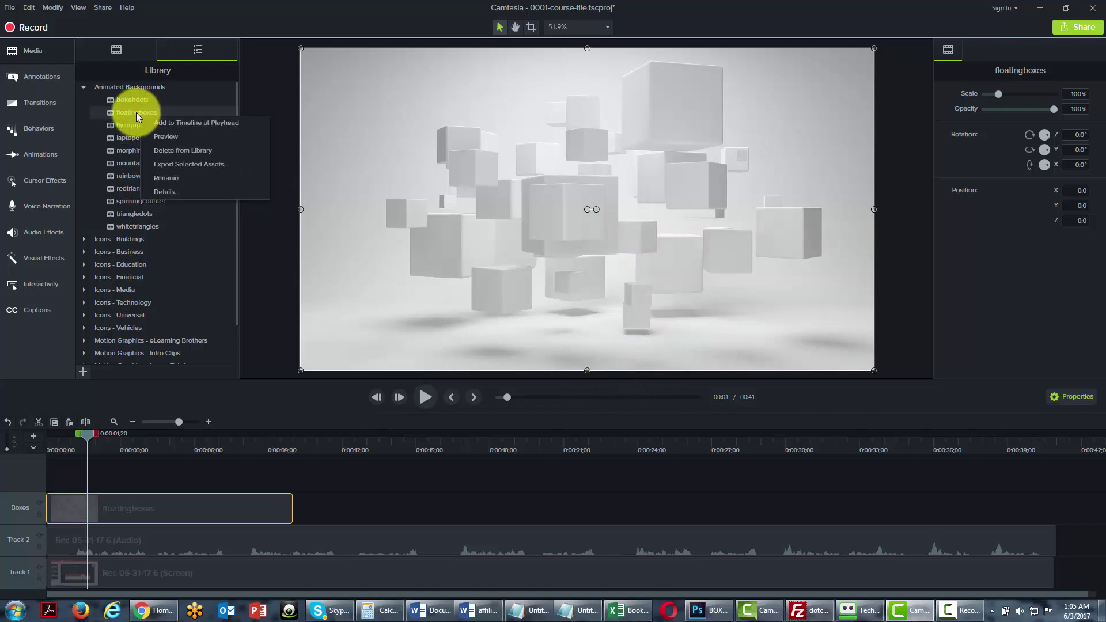
left_click(159, 136)
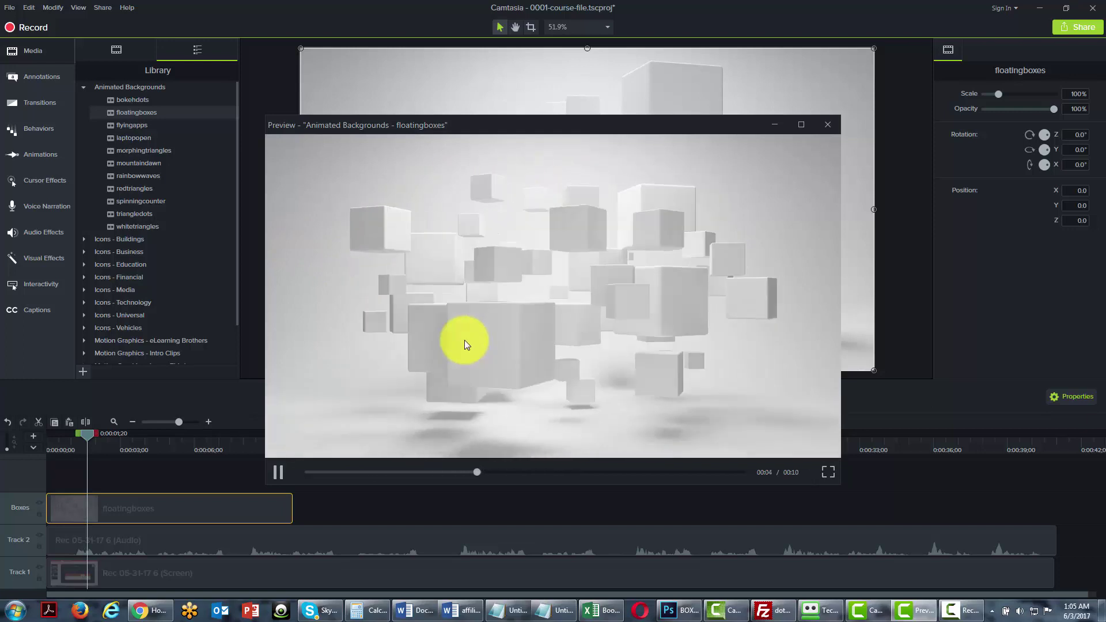
key("Escape")
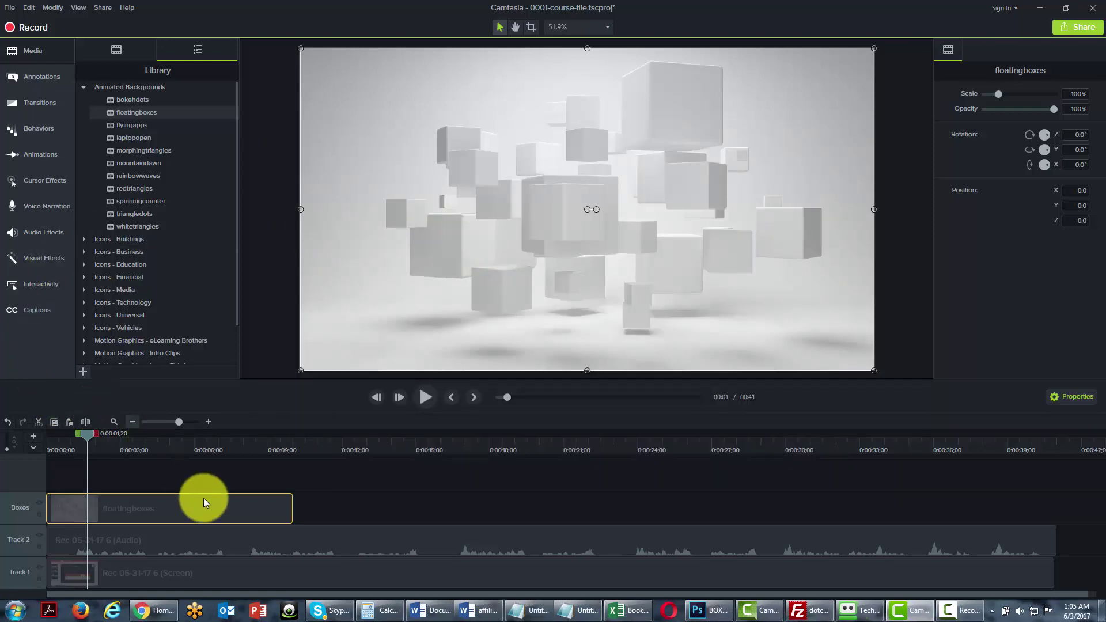
- Delete the floatingboxes clip from the Boxes track and return the playhead to the start of the timeline
left_click(147, 505)
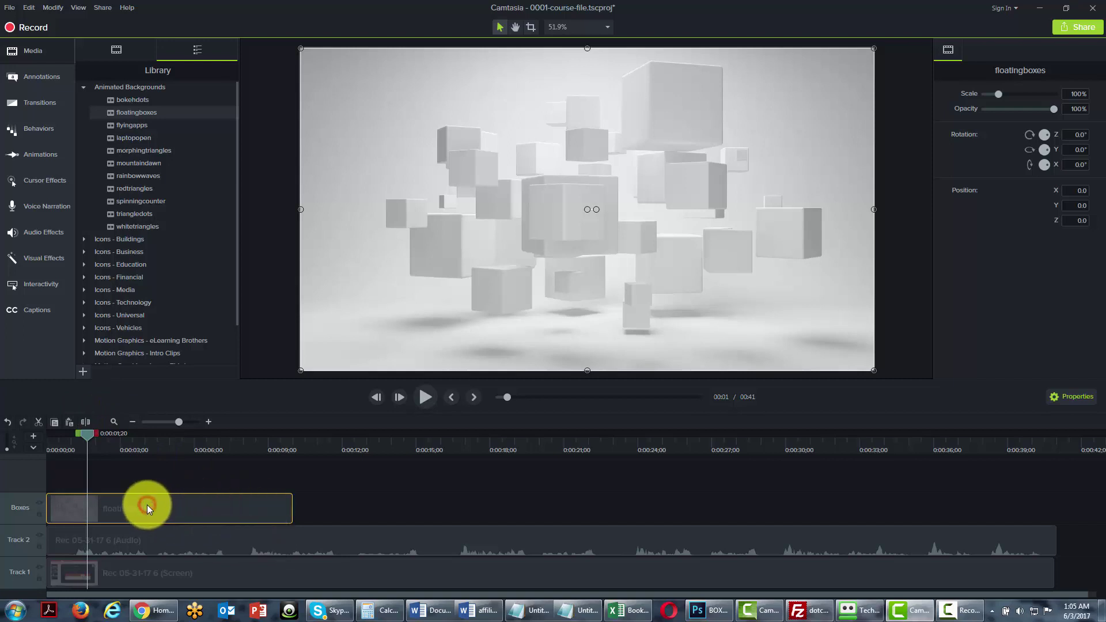
key("Delete")
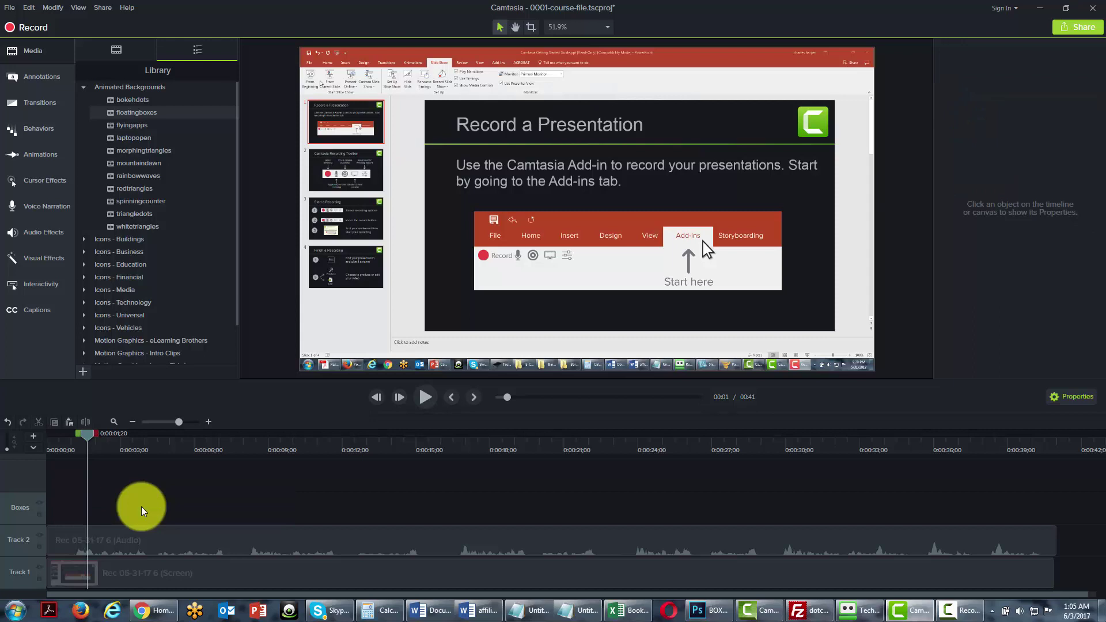
key("ctrl+Home")
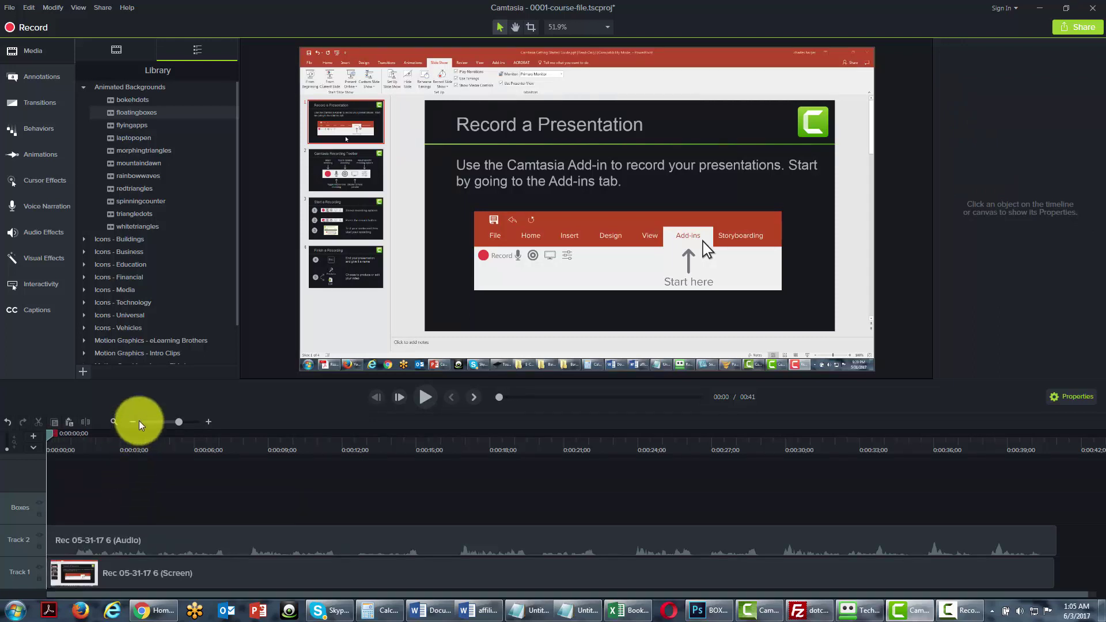
- Preview the rainbowwaves background from the library and close the preview
right_click(135, 175)
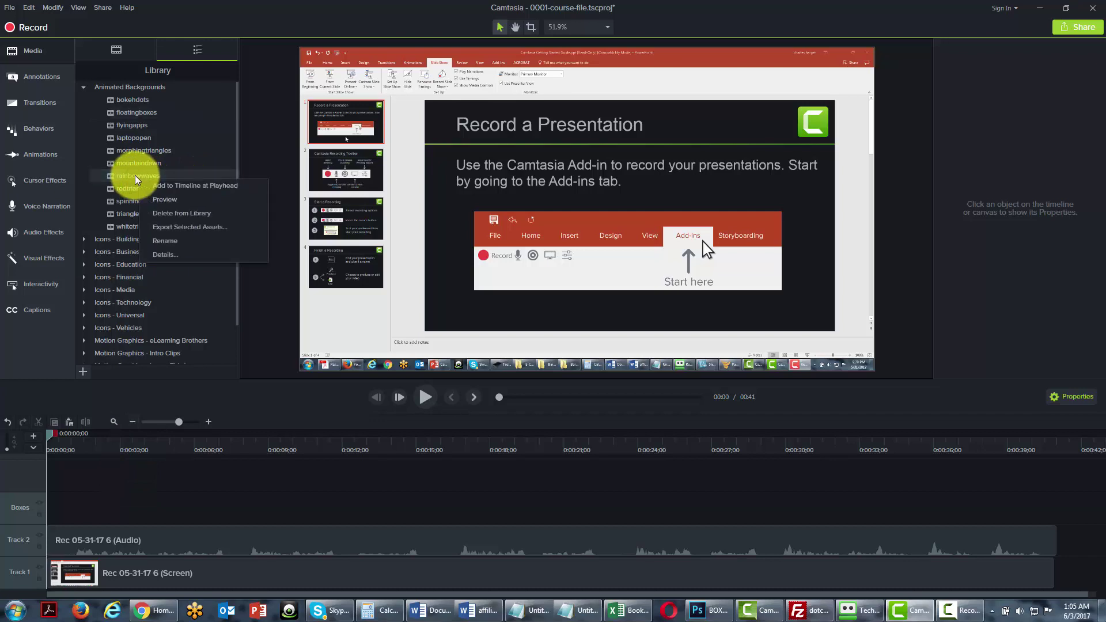
left_click(154, 199)
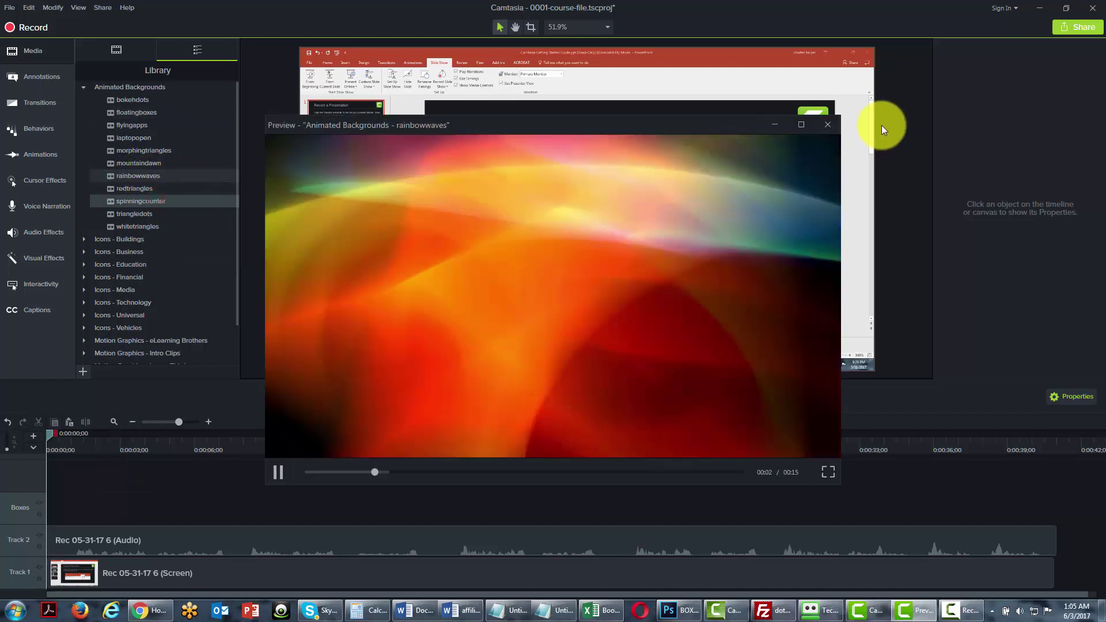
left_click(828, 125)
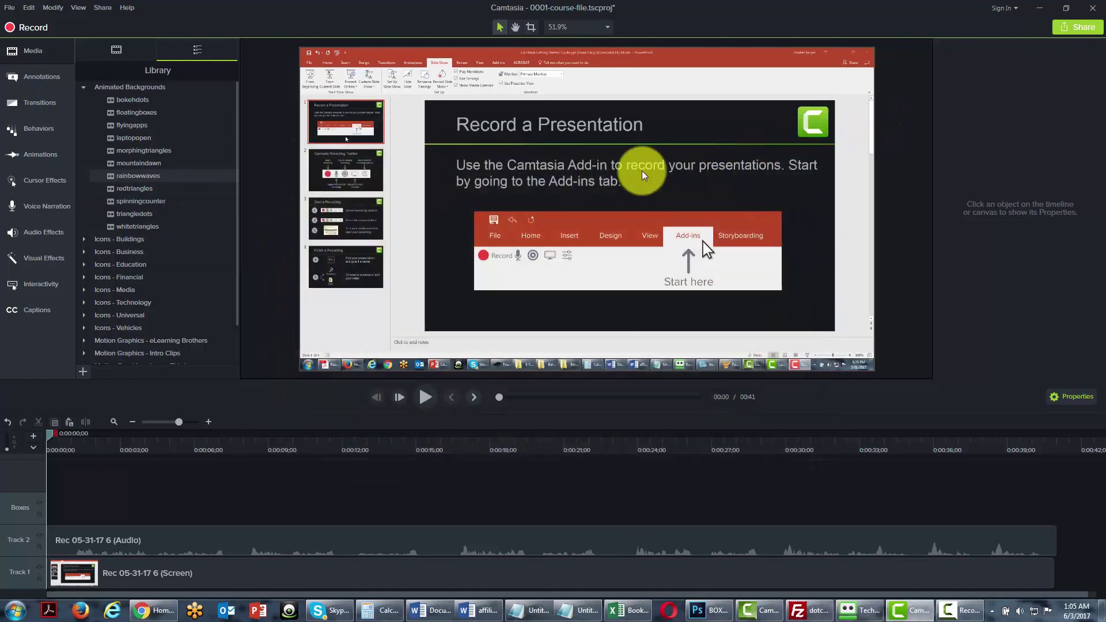
- Preview the whitetriangles background and add it to the timeline at the playhead
right_click(149, 229)
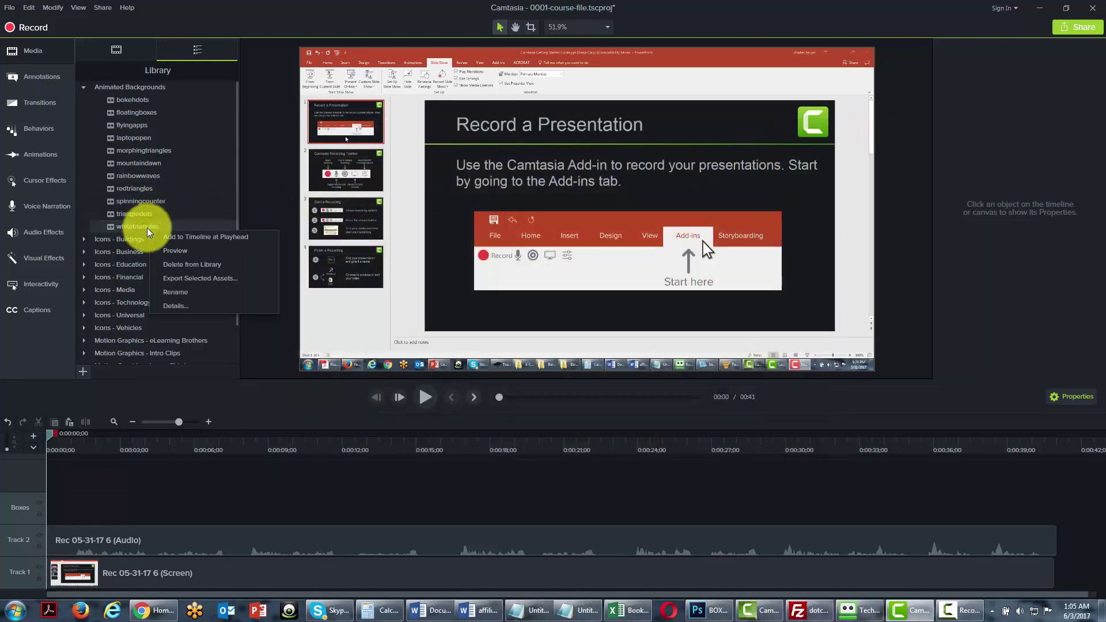
left_click(169, 251)
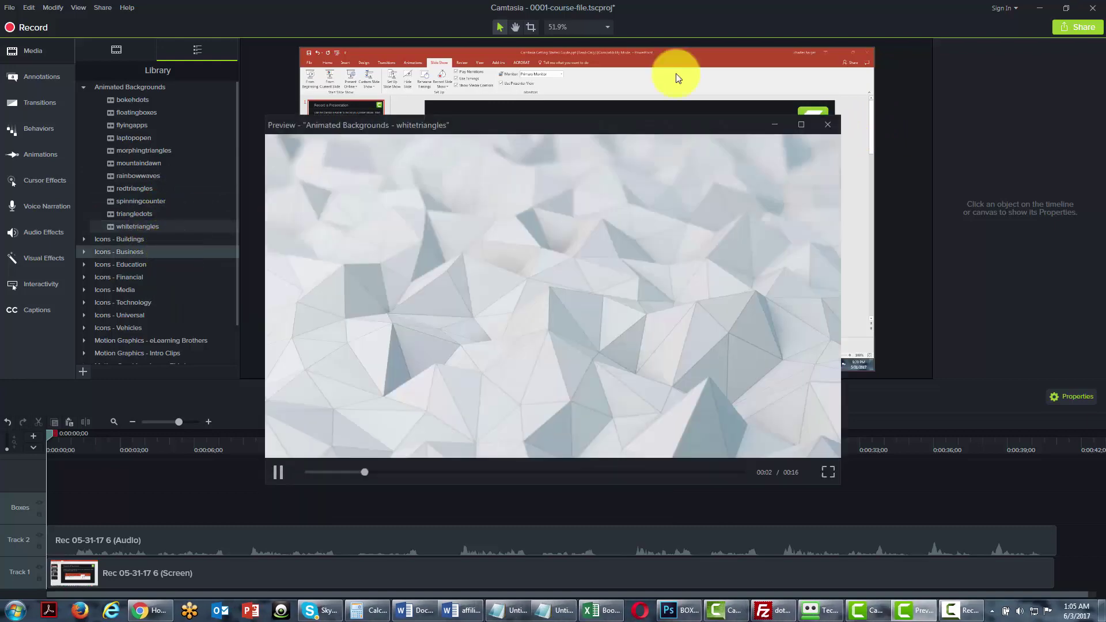
left_click(827, 125)
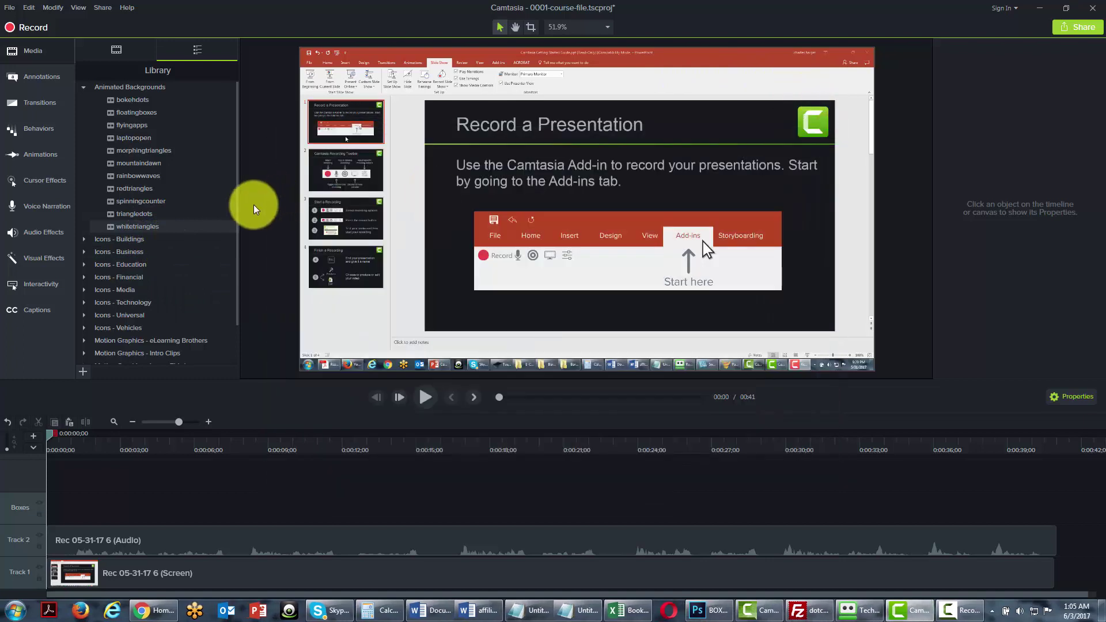
right_click(127, 229)
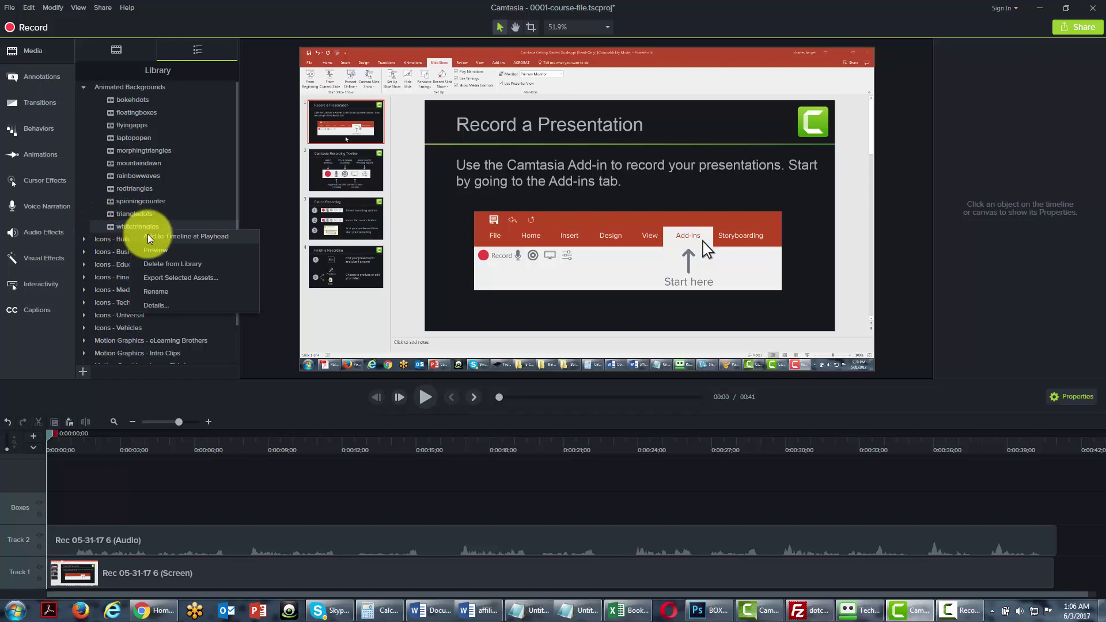
left_click(148, 236)
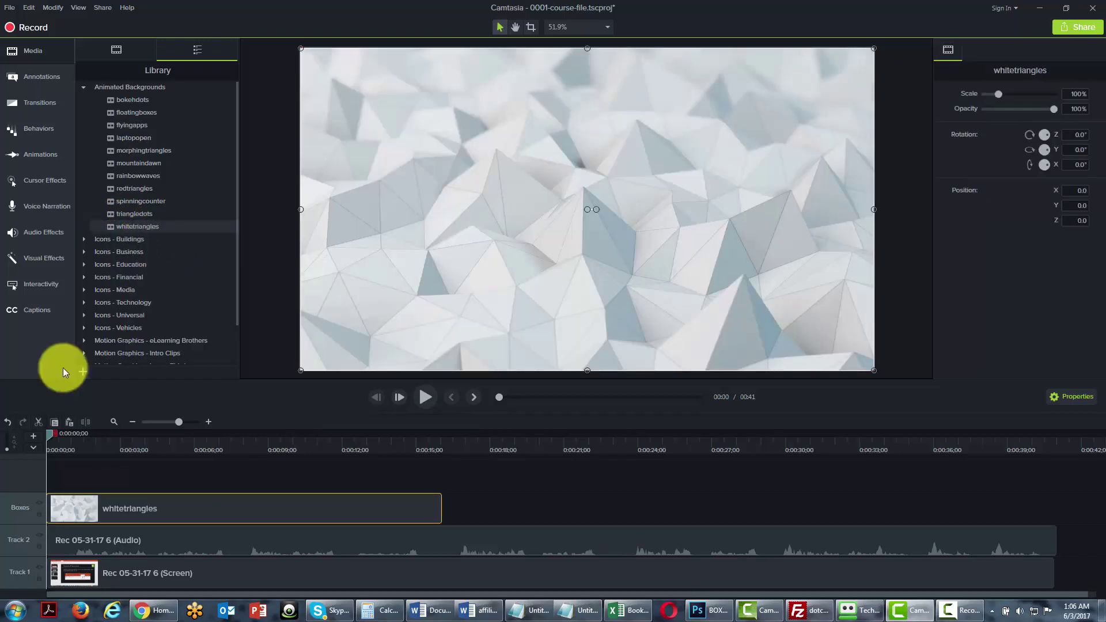
- Rename the Boxes track to "Triangles" and remove the whitetriangles clip from it
right_click(15, 507)
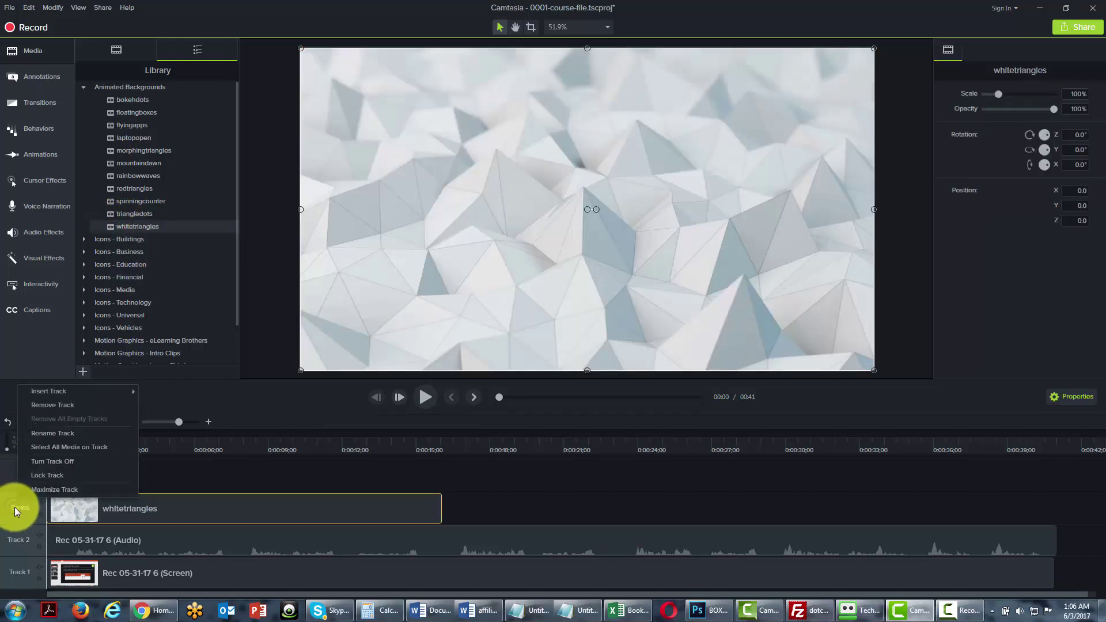
left_click(46, 409)
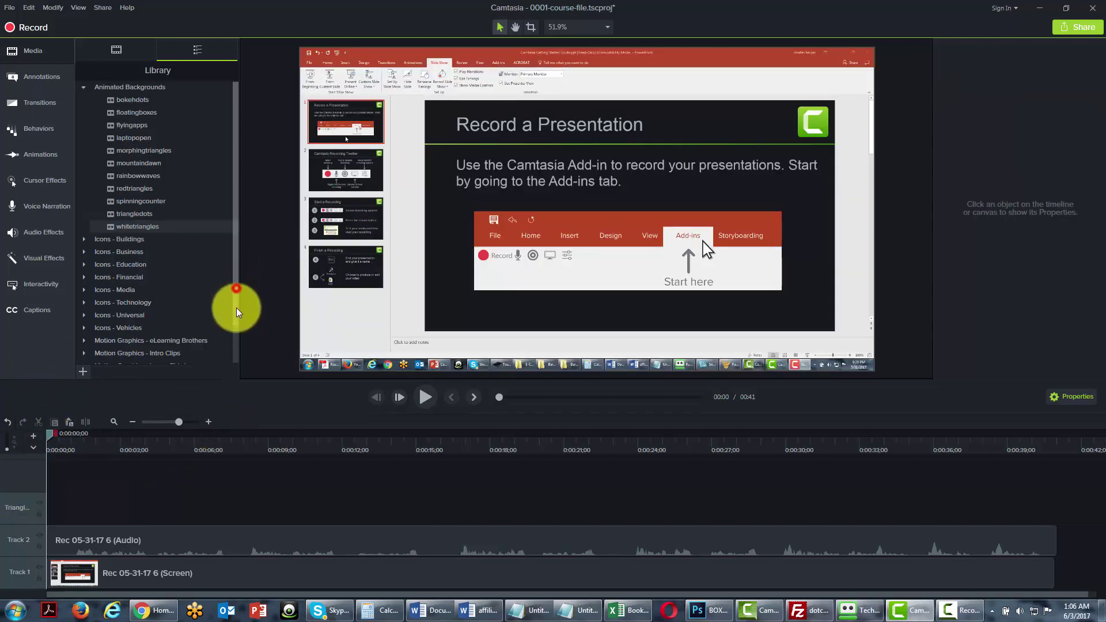
- Expand the Icons - Buildings library folder and preview the apartment-01 icon
scroll(237, 305, "down", 2)
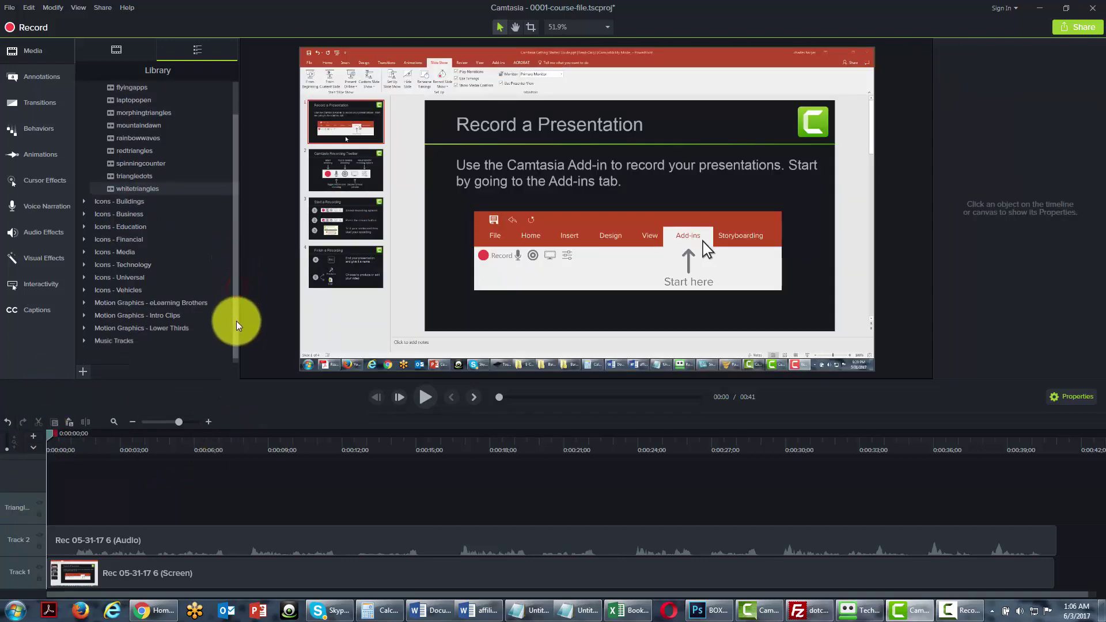
left_click(84, 202)
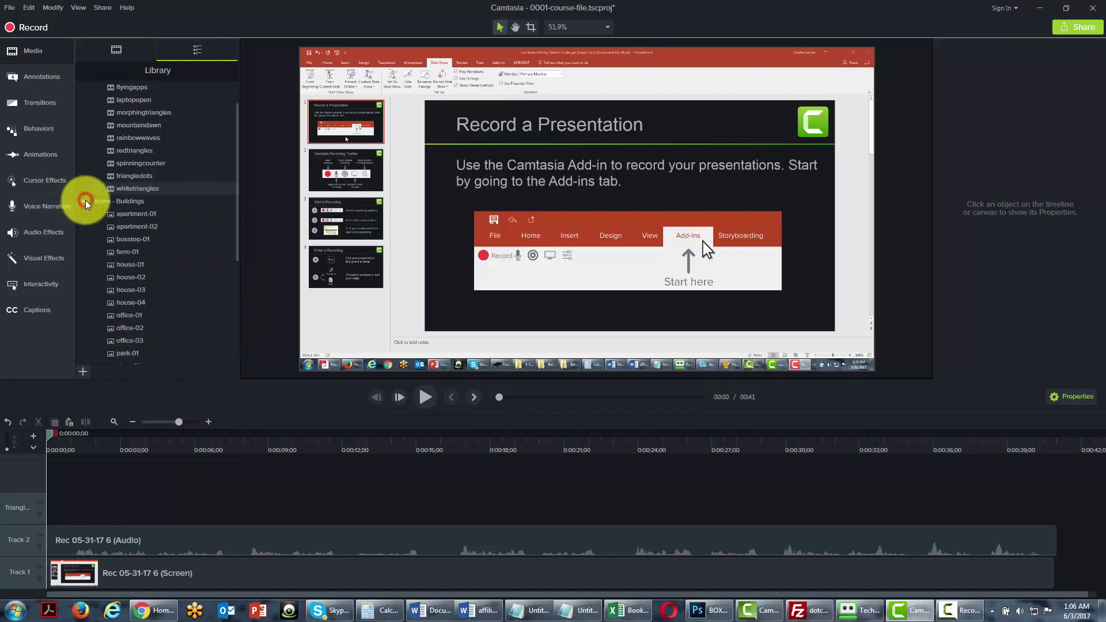
right_click(130, 219)
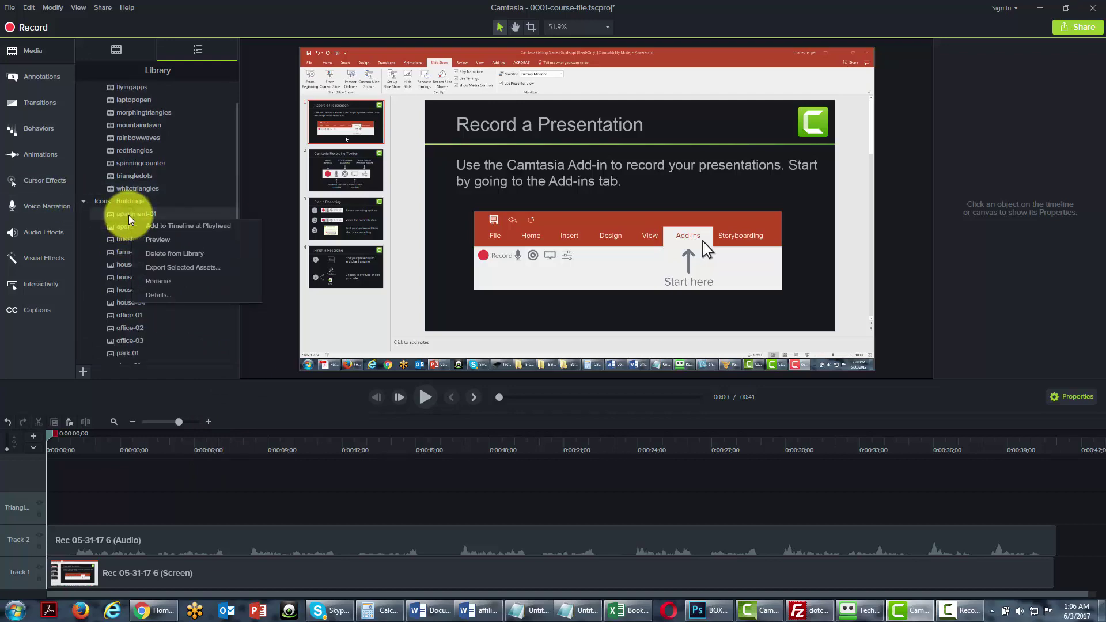
left_click(157, 240)
left_click(827, 125)
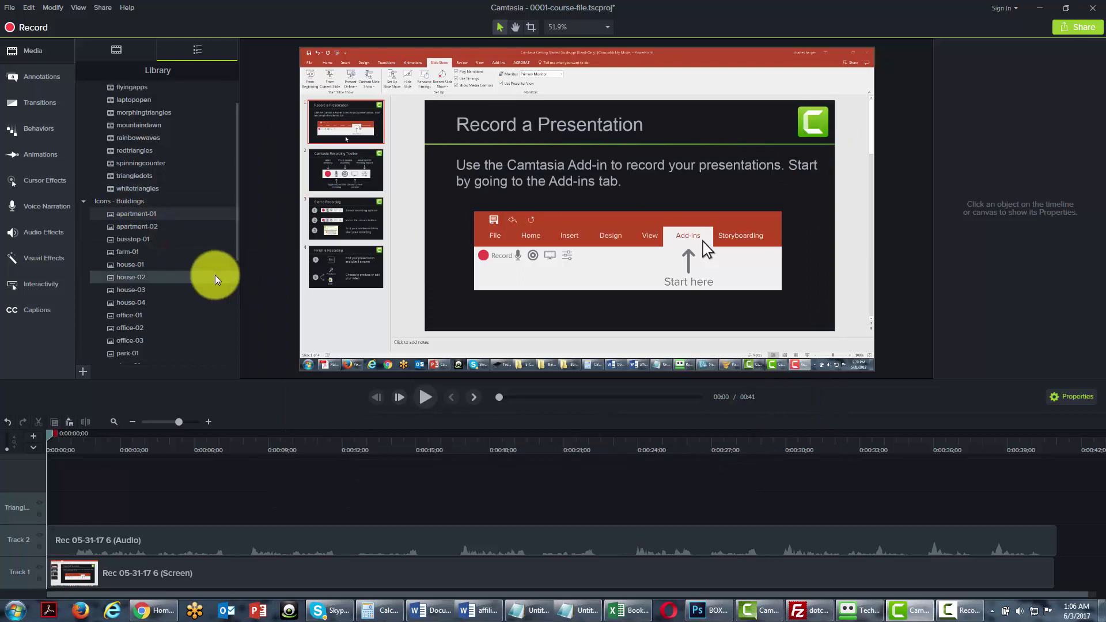
- Add the apartment-01 icon to the timeline at the playhead
left_click_drag(123, 217, 121, 219)
right_click(122, 220)
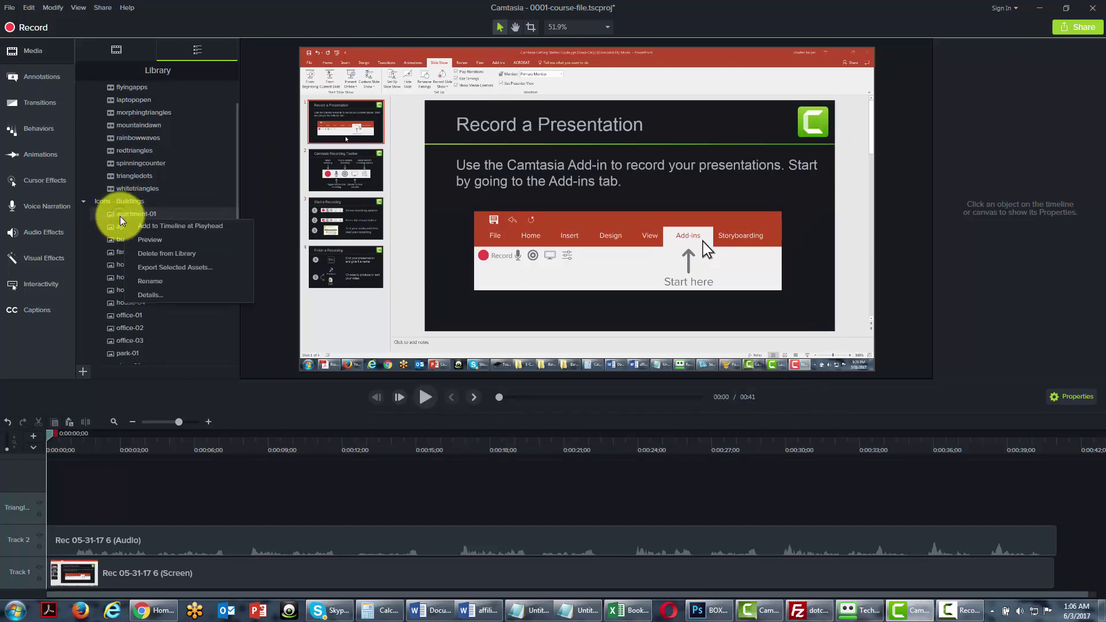
left_click(146, 225)
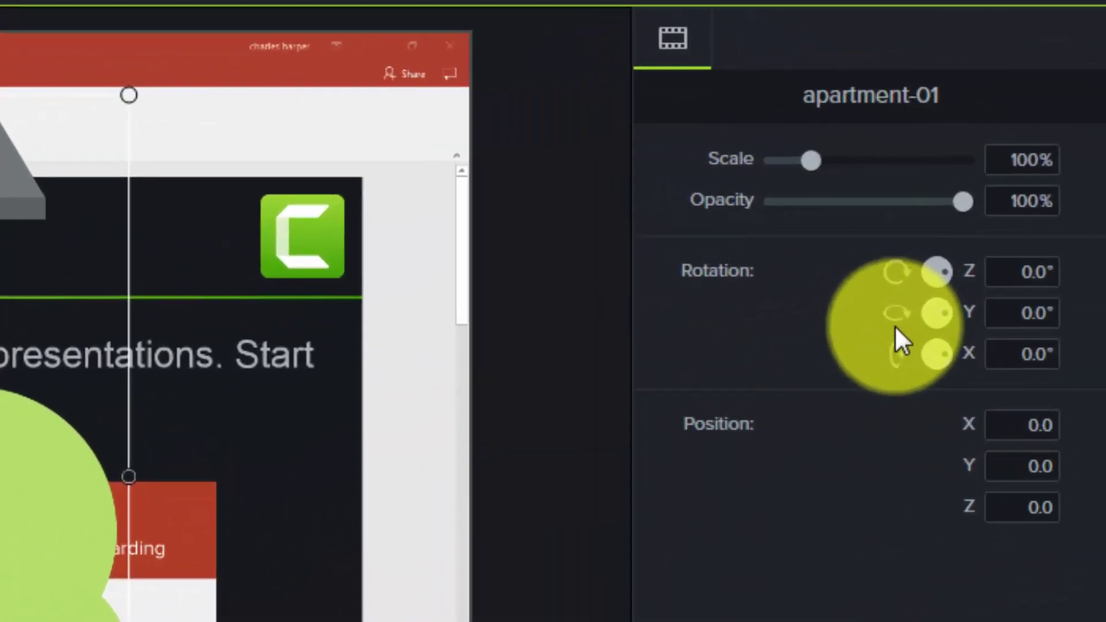
- Rotate the apartment-01 icon by 25° on Y, 35° on X and 35° on Z
left_click(1034, 314)
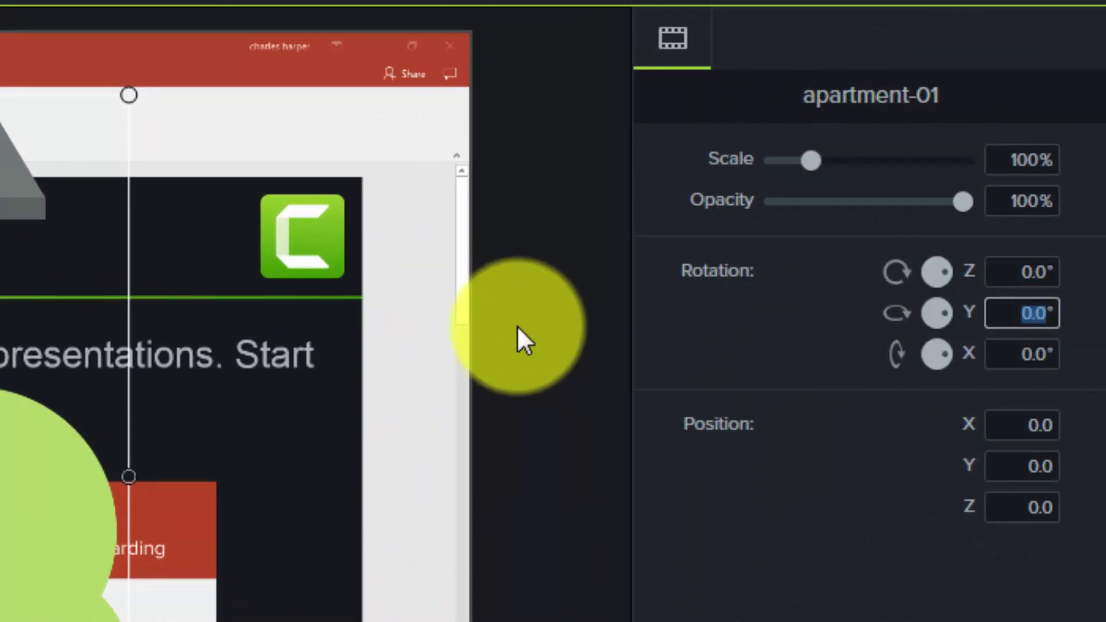
type("25")
key("Return")
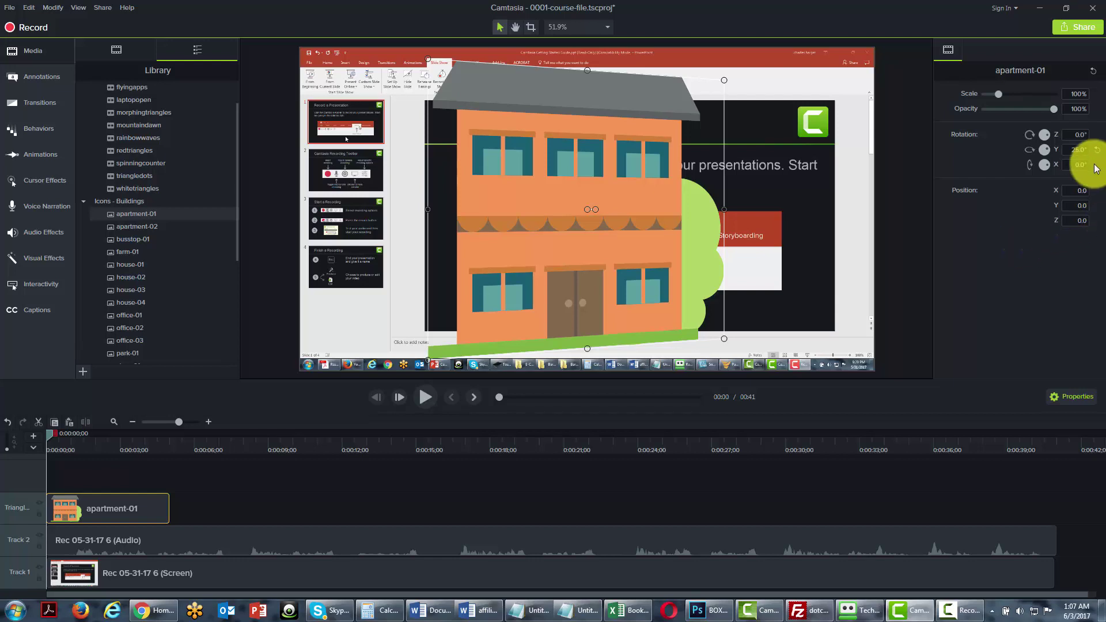
left_click(1076, 167)
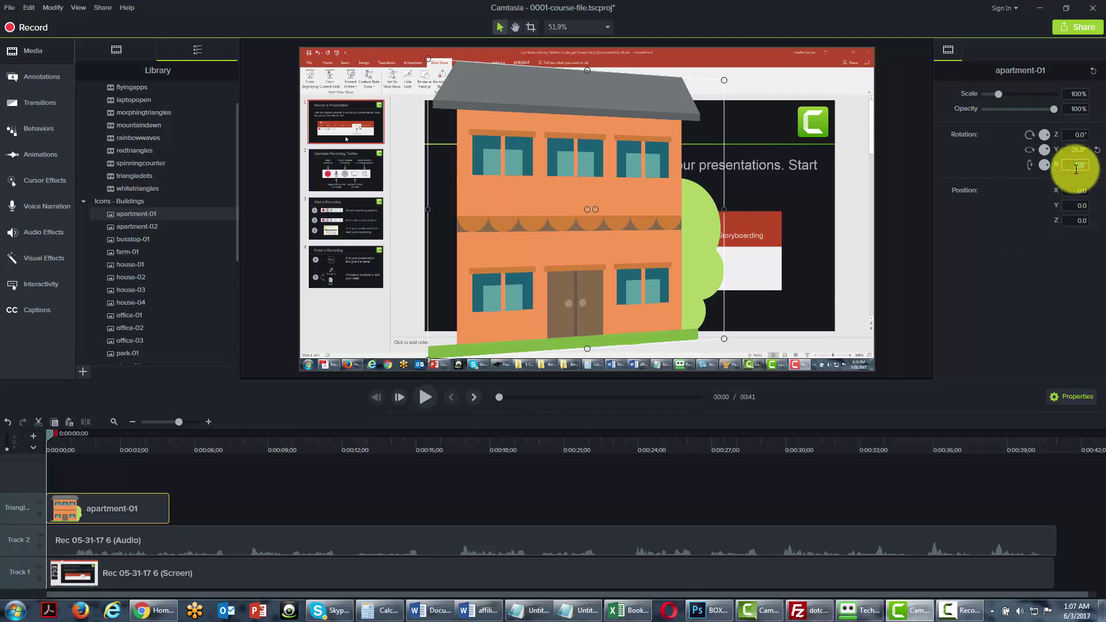
type("35")
key("Tab")
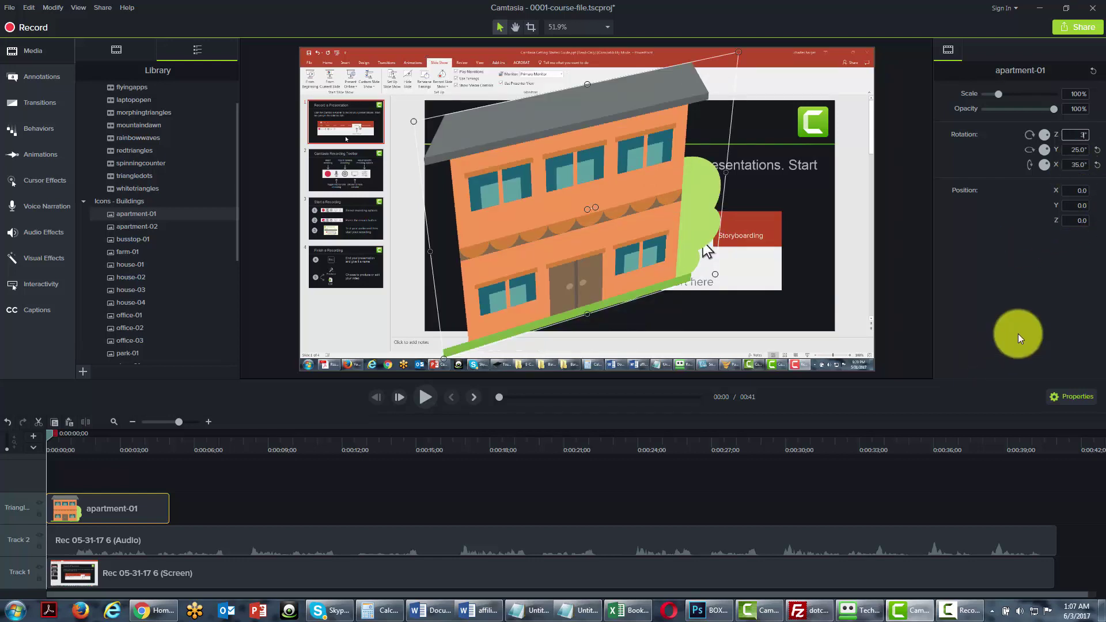
type("35")
key("Return")
- Reset the apartment-01 icon's Z, Y and X rotation to 0° and leave its opacity at 100%
left_click(1097, 135)
left_click(1097, 150)
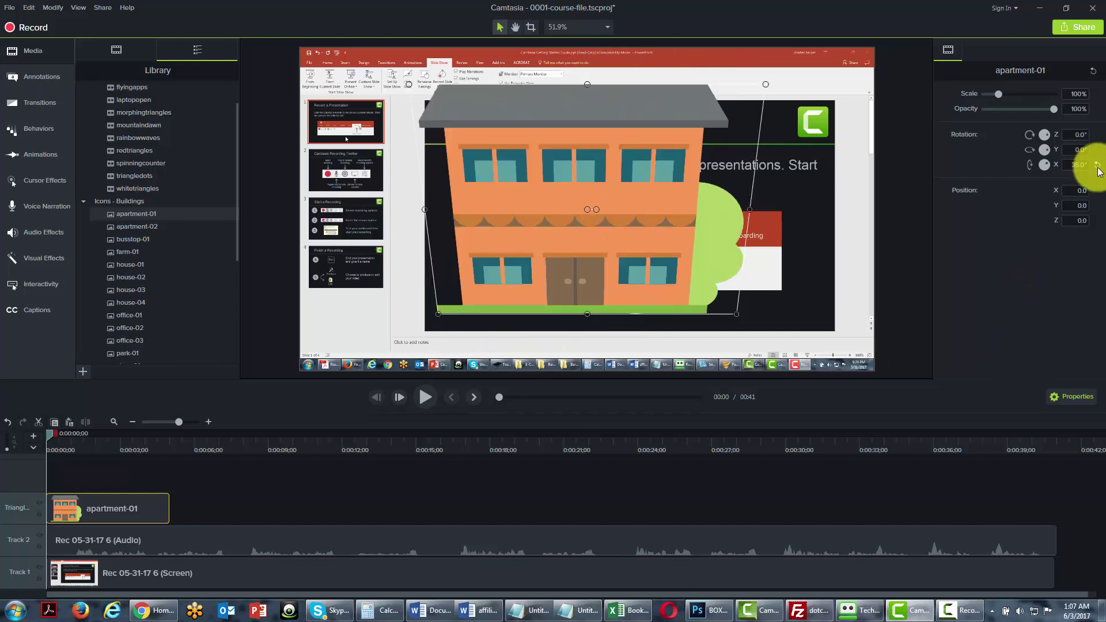
left_click(1098, 165)
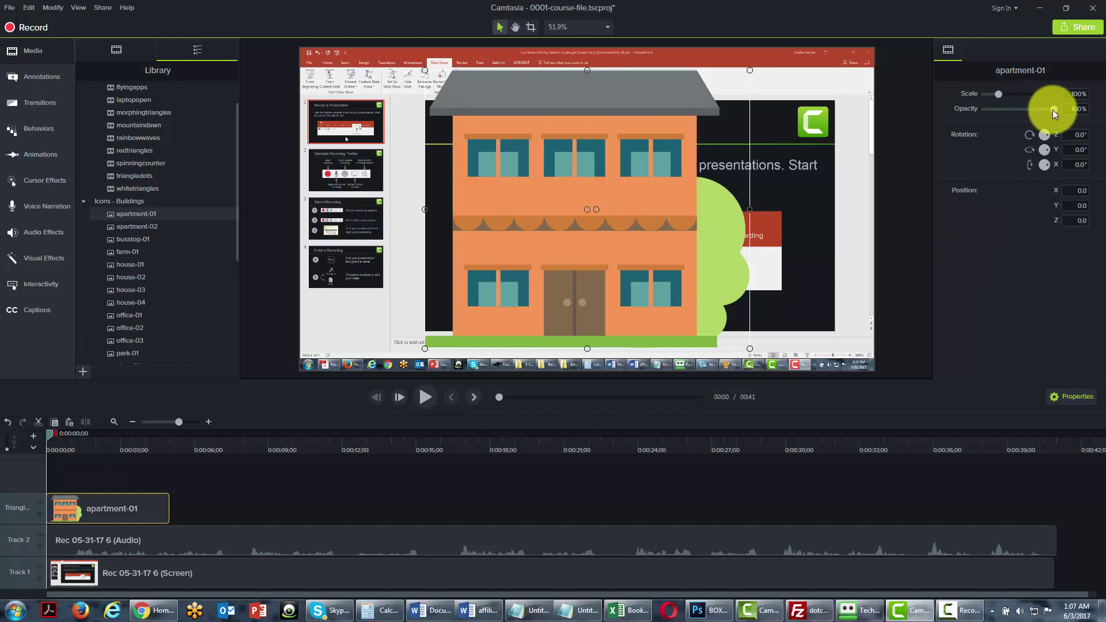
mouse_move(1052, 108)
left_mouse_down()
mouse_move(1010, 110)
mouse_move(1056, 108)
left_mouse_up()
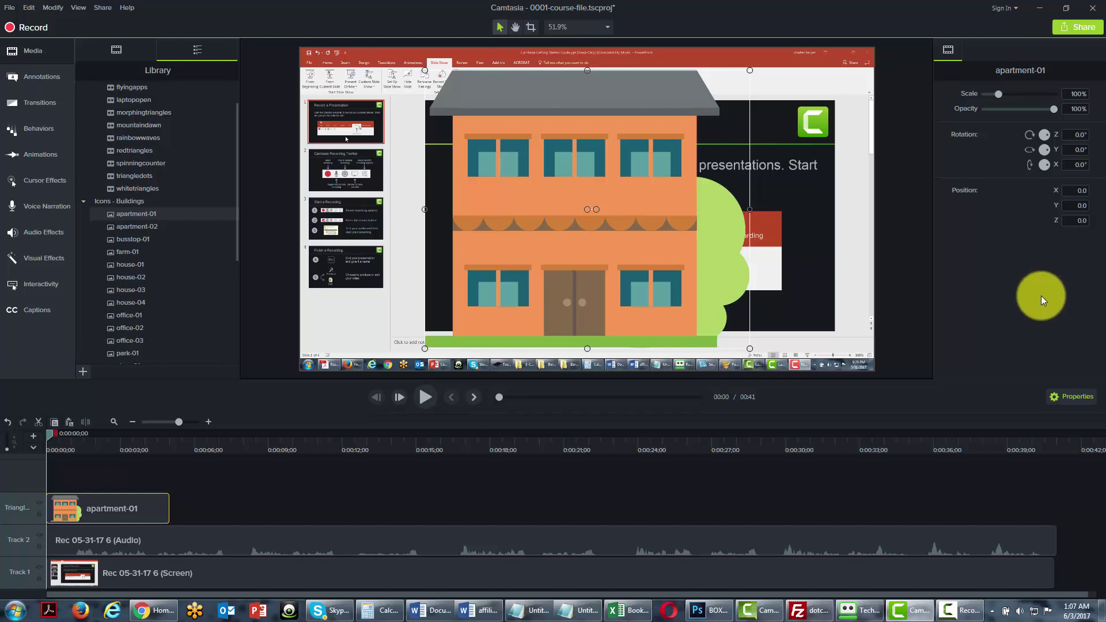
- Add a plain text callout, shrink its box and centre it on the apartment's facade between the two window rows
key("ctrl+shift+c")
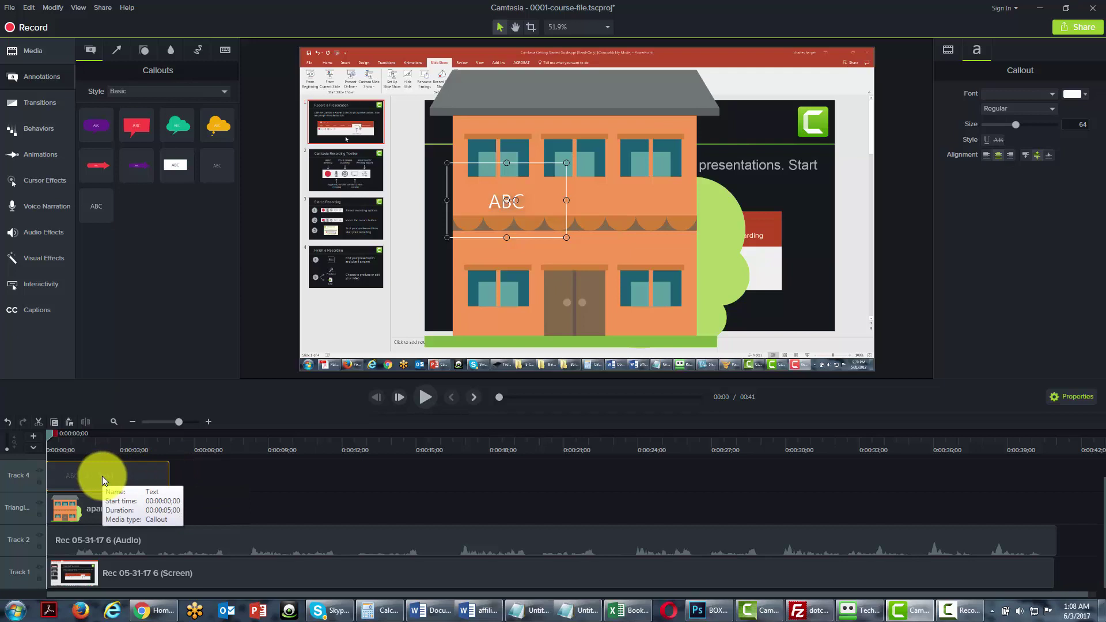
left_click_drag(488, 179, 560, 184)
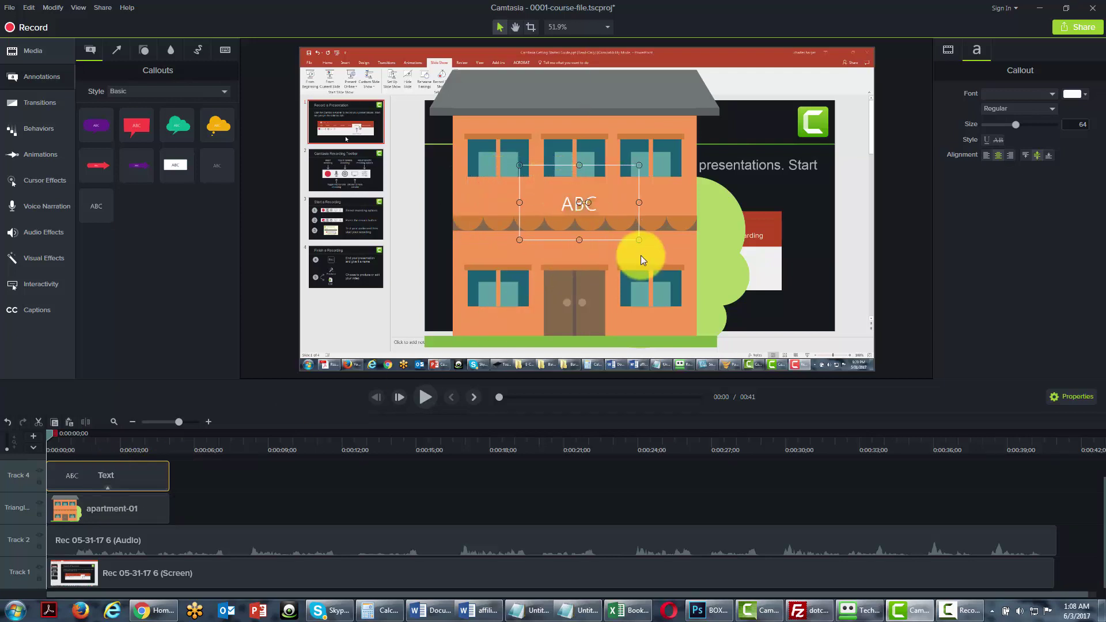
left_click_drag(636, 240, 610, 217)
left_click_drag(543, 196, 543, 204)
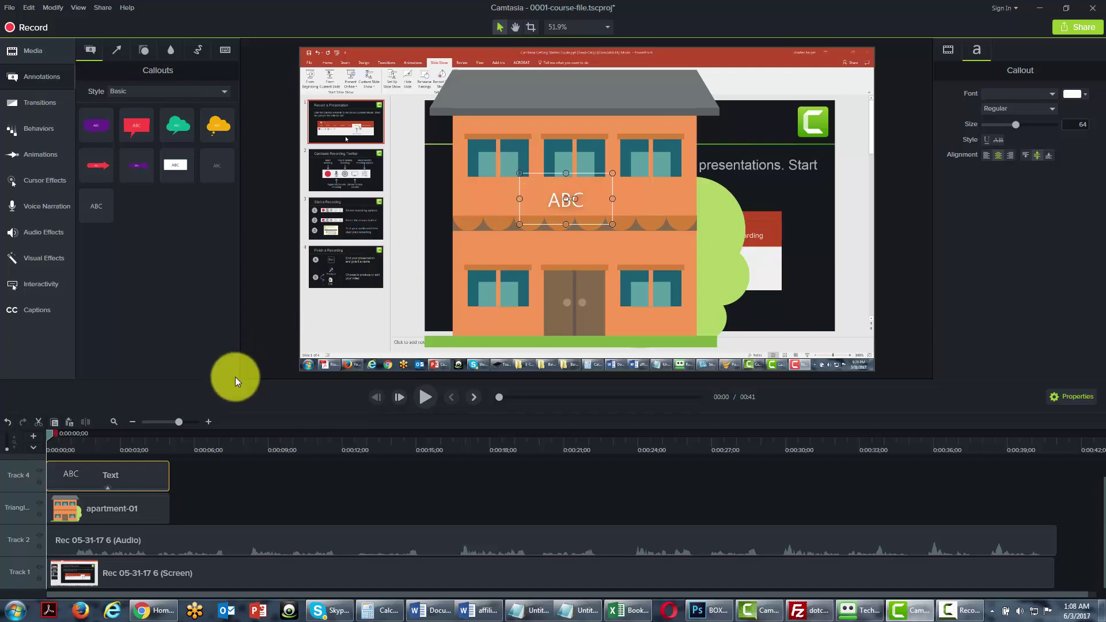
- Delete the text callout and apartment-01 clips together and remove all empty tracks from the timeline
right_click(131, 476)
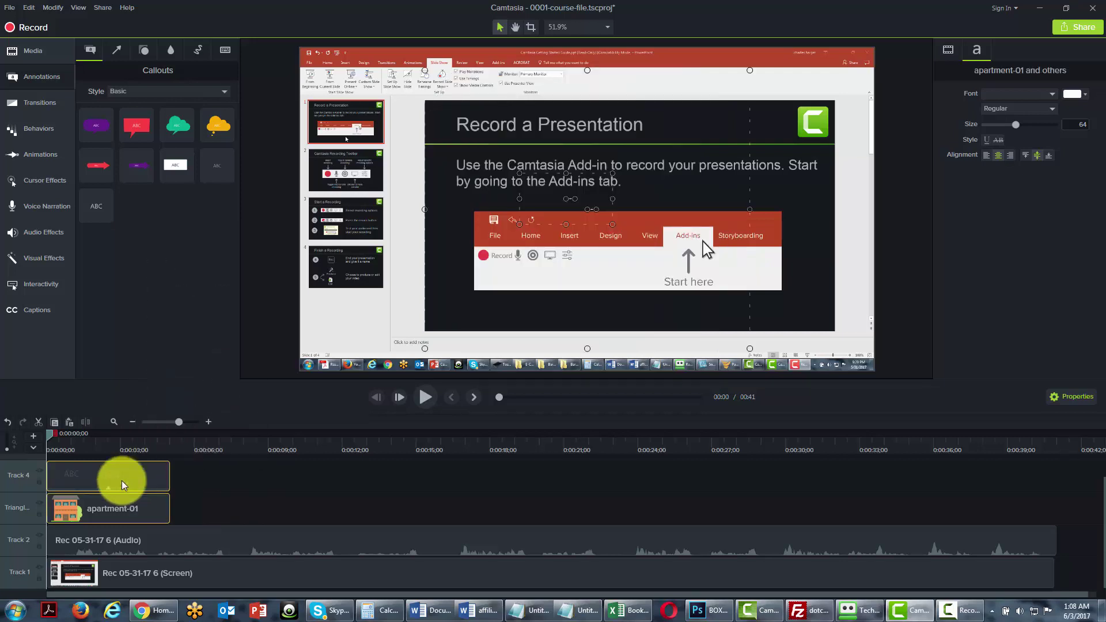
key("Delete")
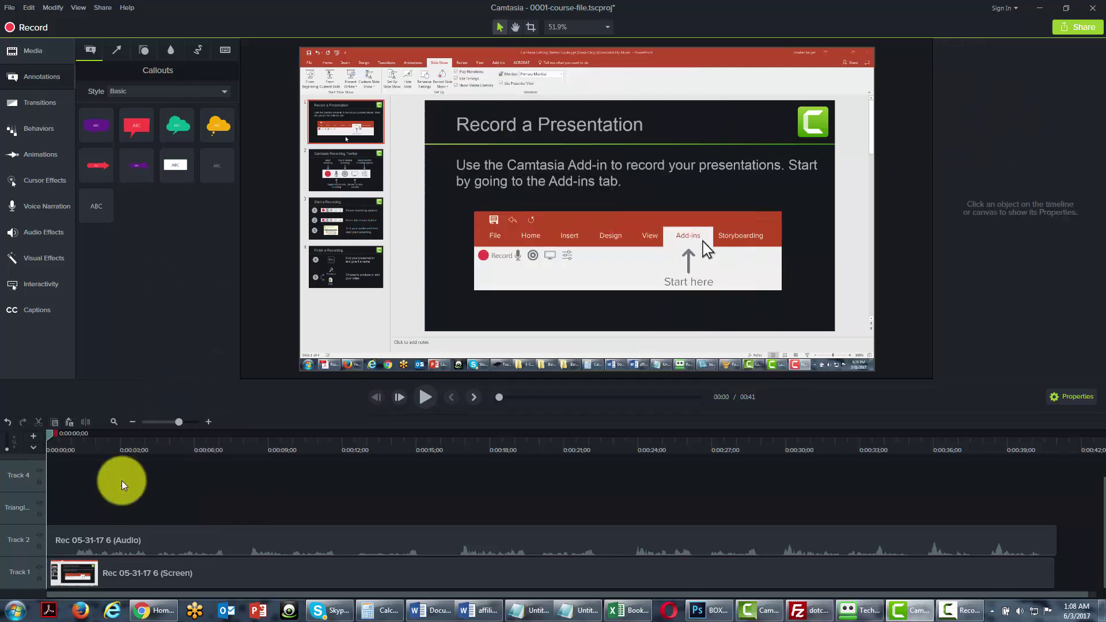
right_click(28, 477)
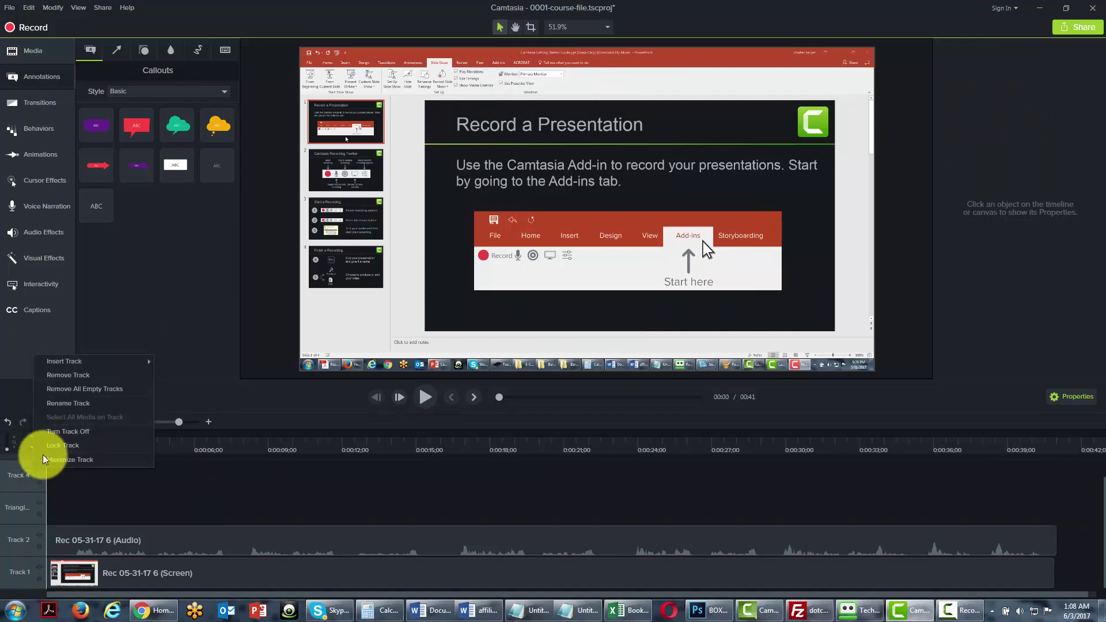
left_click(69, 389)
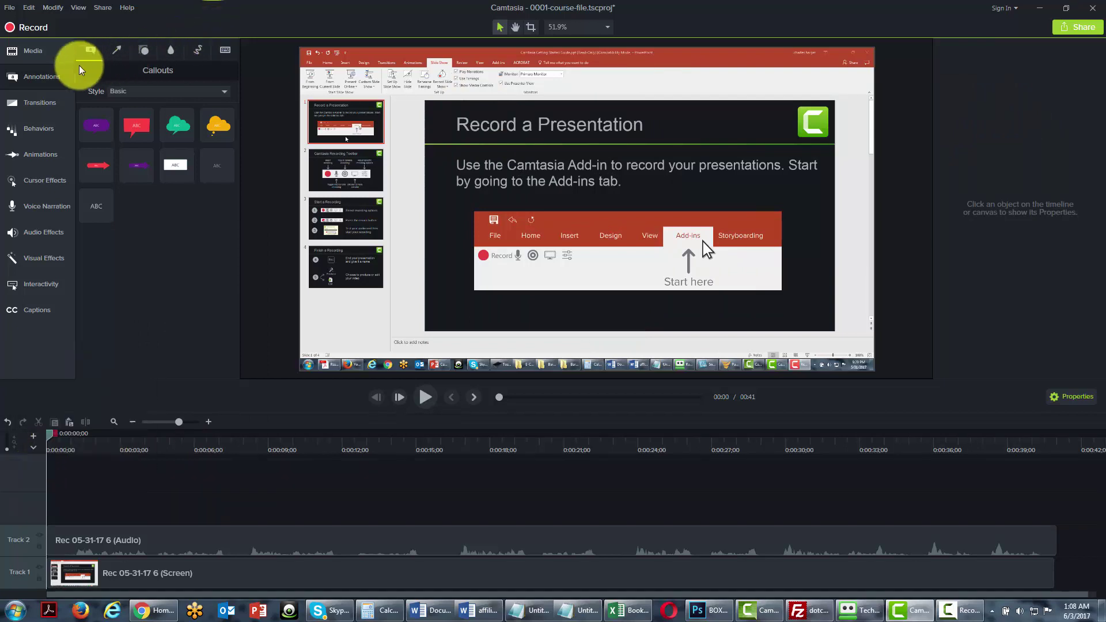
- Expand the Music Tracks library folder and add the getyourticket track to the timeline at the playhead
left_click(20, 52)
left_click_drag(234, 201, 230, 305)
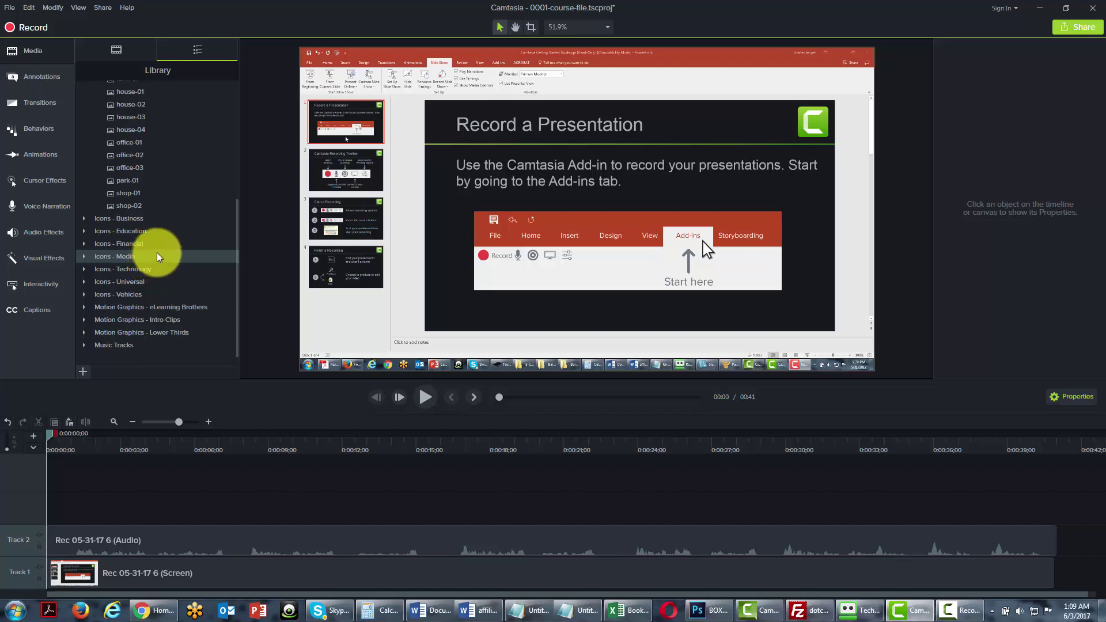
mouse_move(237, 303)
left_mouse_down()
mouse_move(237, 190)
mouse_move(236, 323)
left_mouse_up()
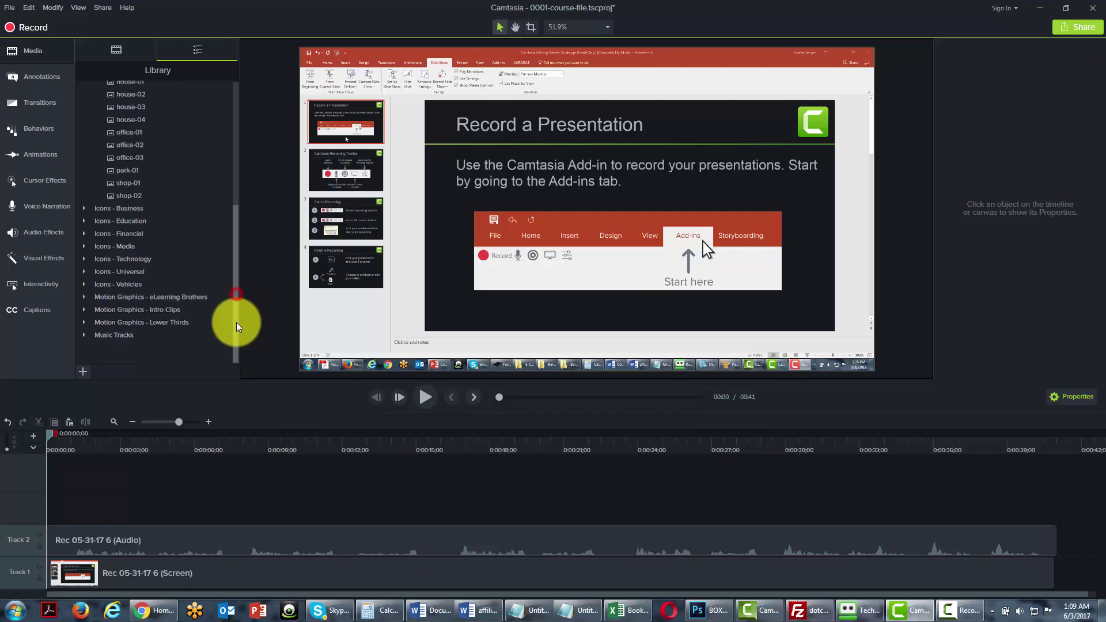
left_click(86, 336)
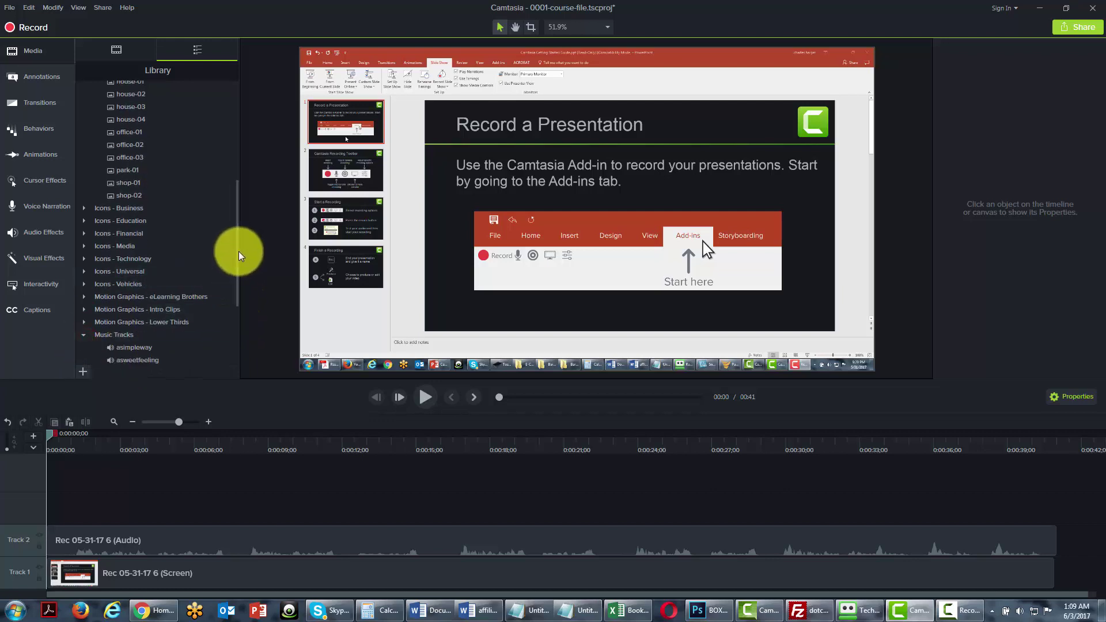
left_click_drag(239, 251, 236, 311)
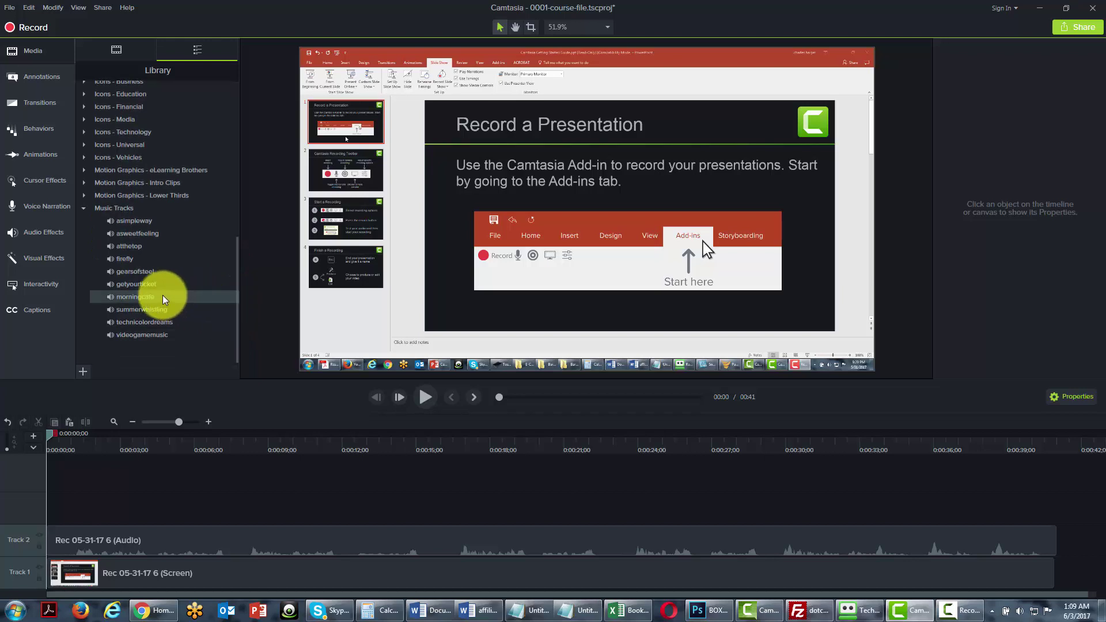
right_click(131, 222)
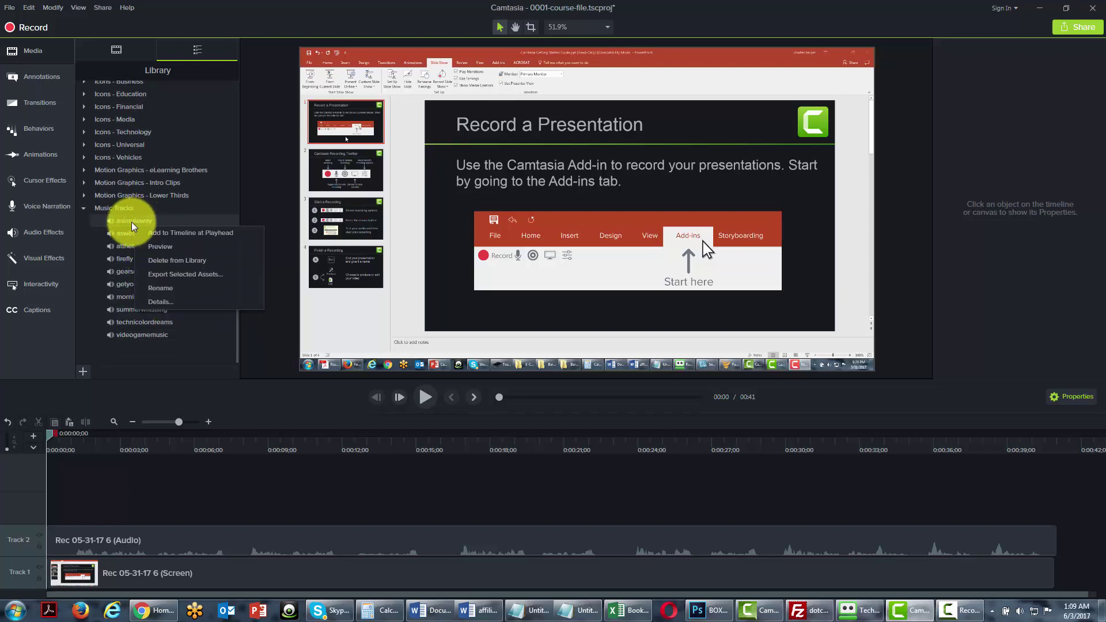
right_click(126, 285)
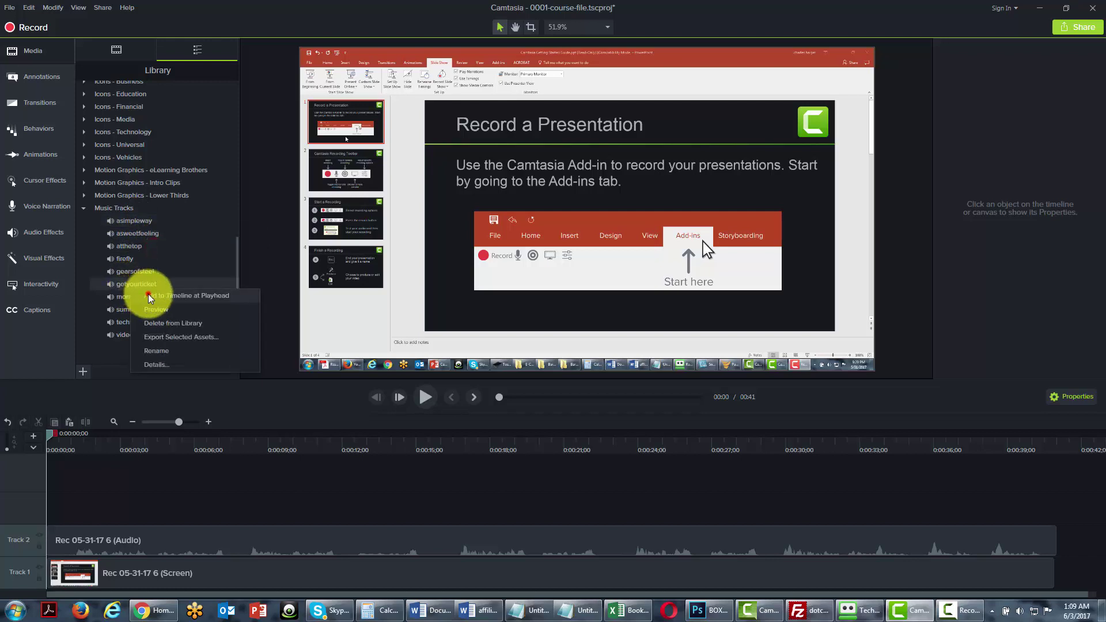
left_click(147, 293)
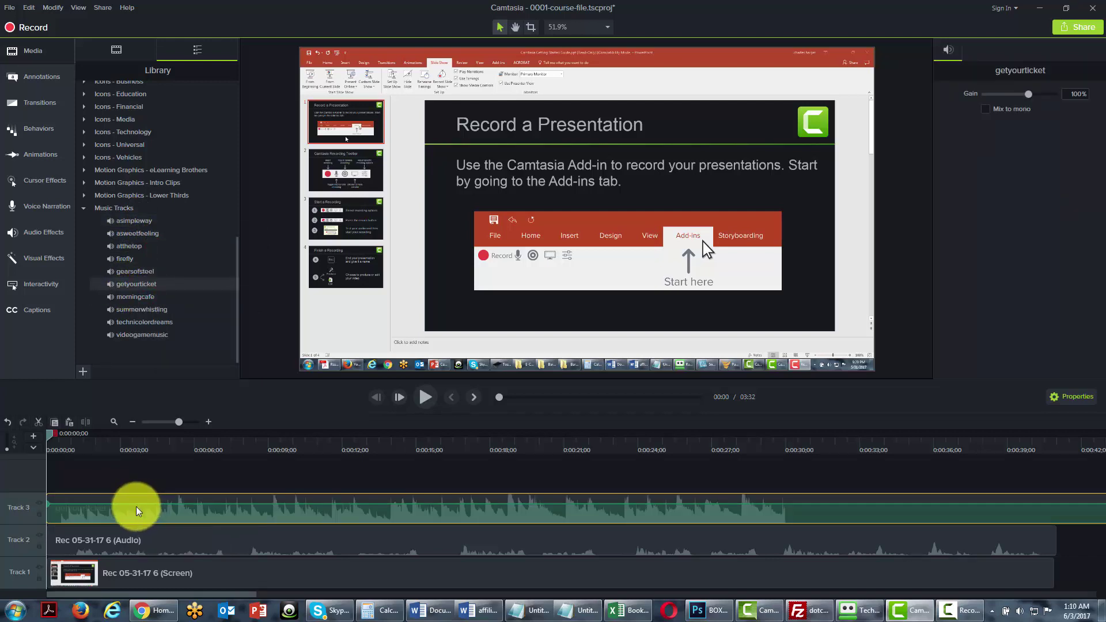
- Lower the getyourticket music clip's gain to 19%
left_click(135, 506)
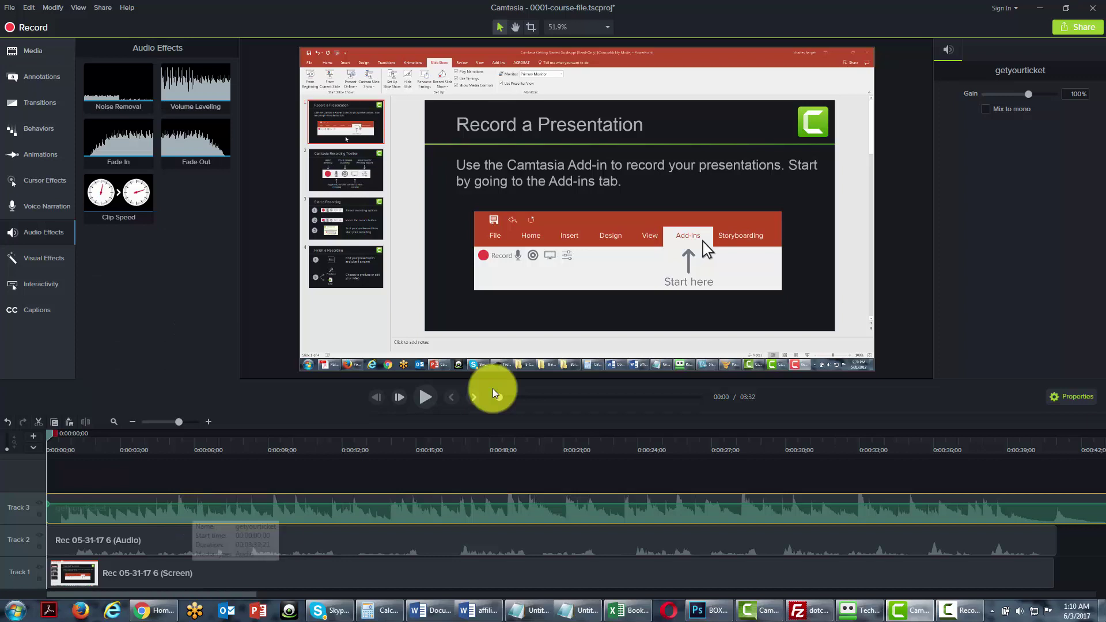
left_click_drag(1012, 88, 1016, 95)
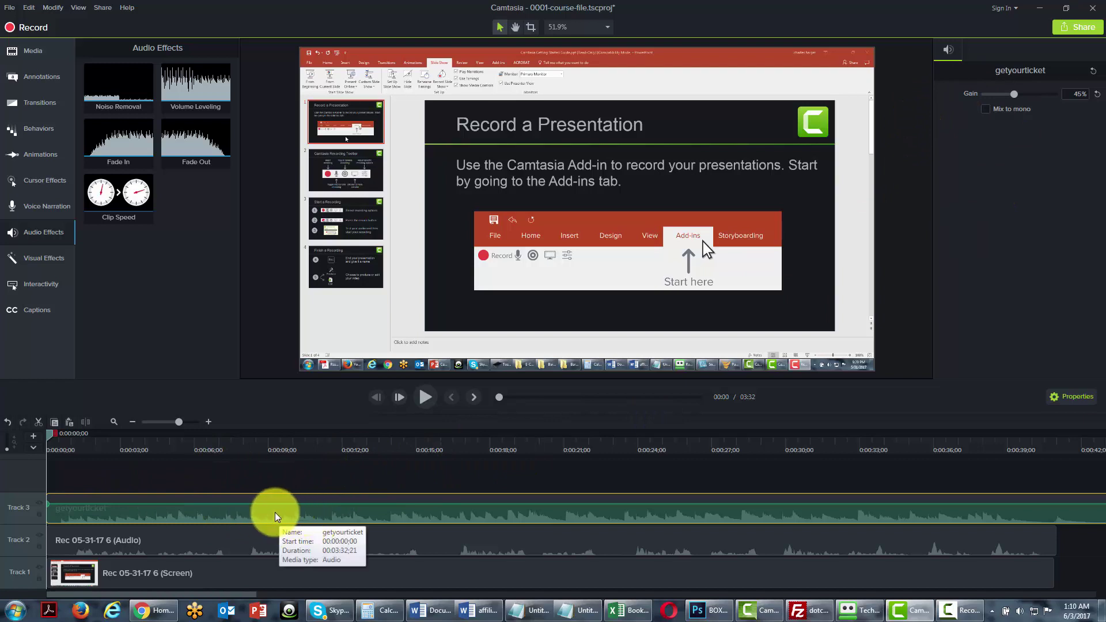
left_click_drag(1013, 95, 1003, 94)
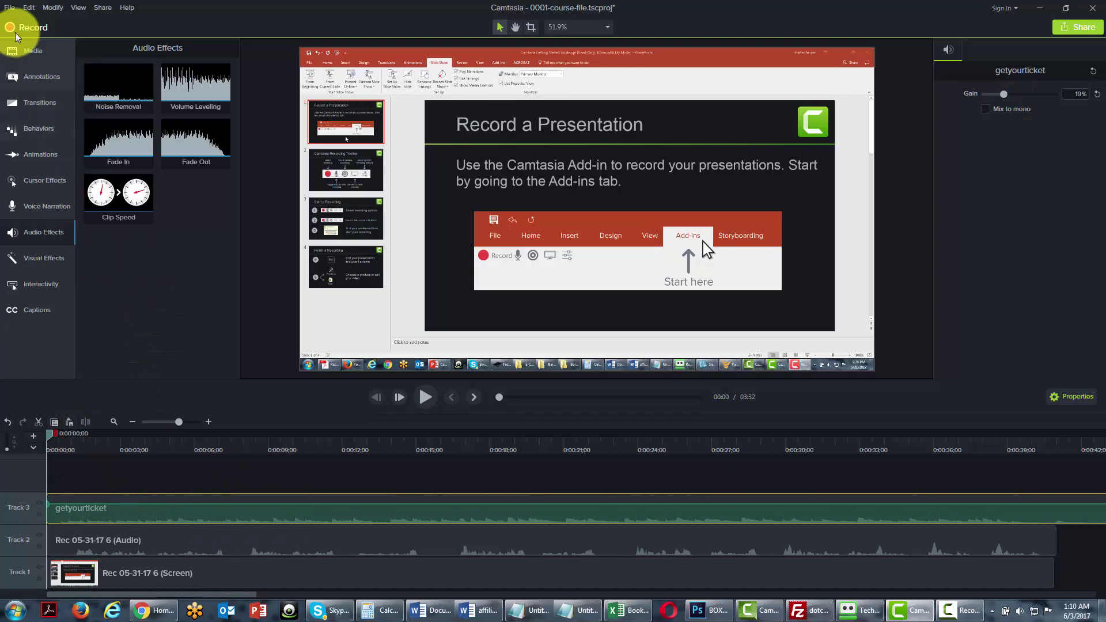
- Collapse the Icons - Buildings library folder and preview the bokehdots animated background, closing the preview
left_click(41, 48)
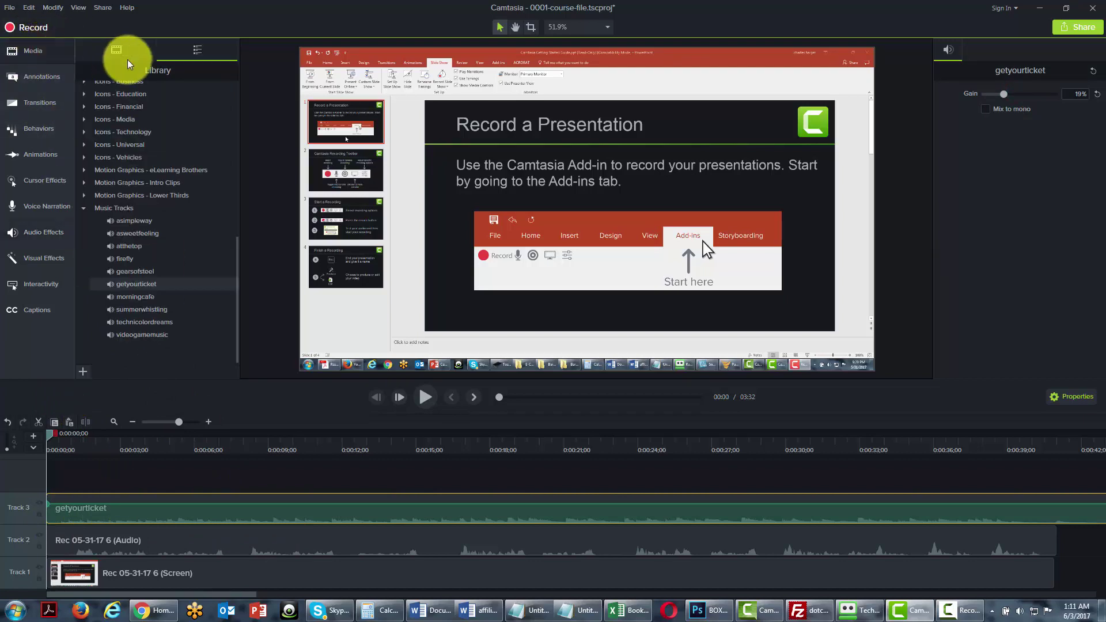
scroll(237, 235, "down", 5)
left_click_drag(237, 235, 237, 202)
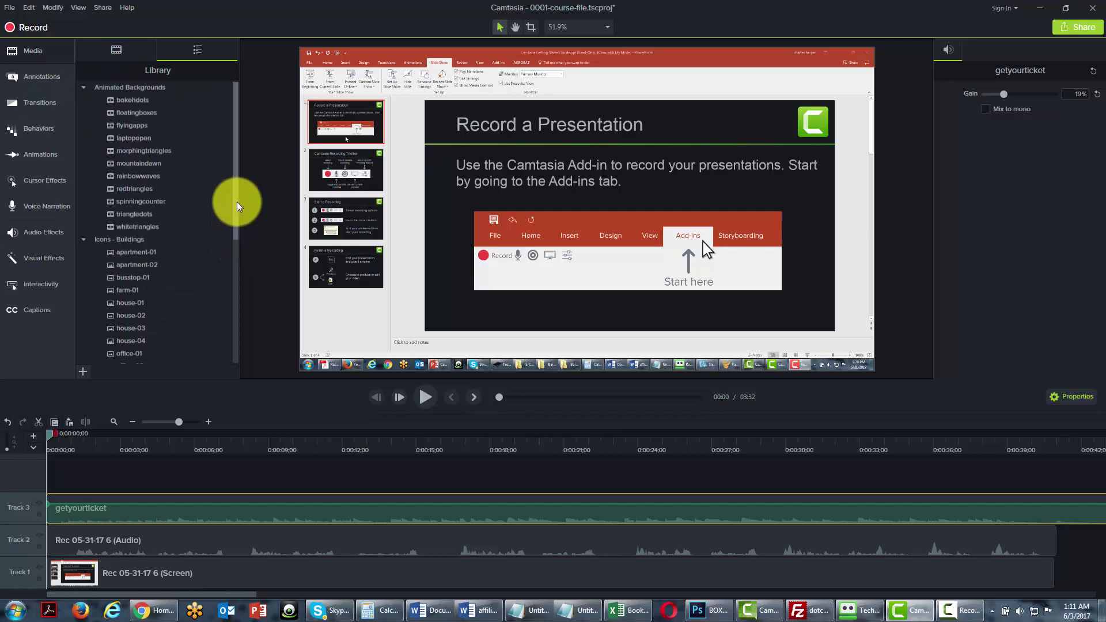
left_click(83, 239)
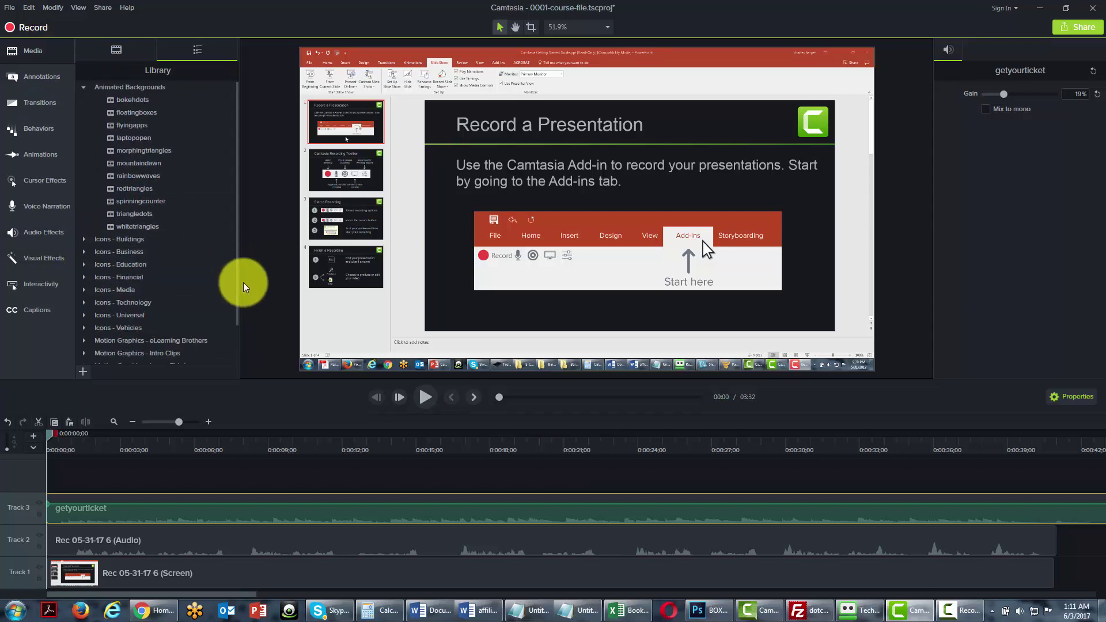
right_click(124, 100)
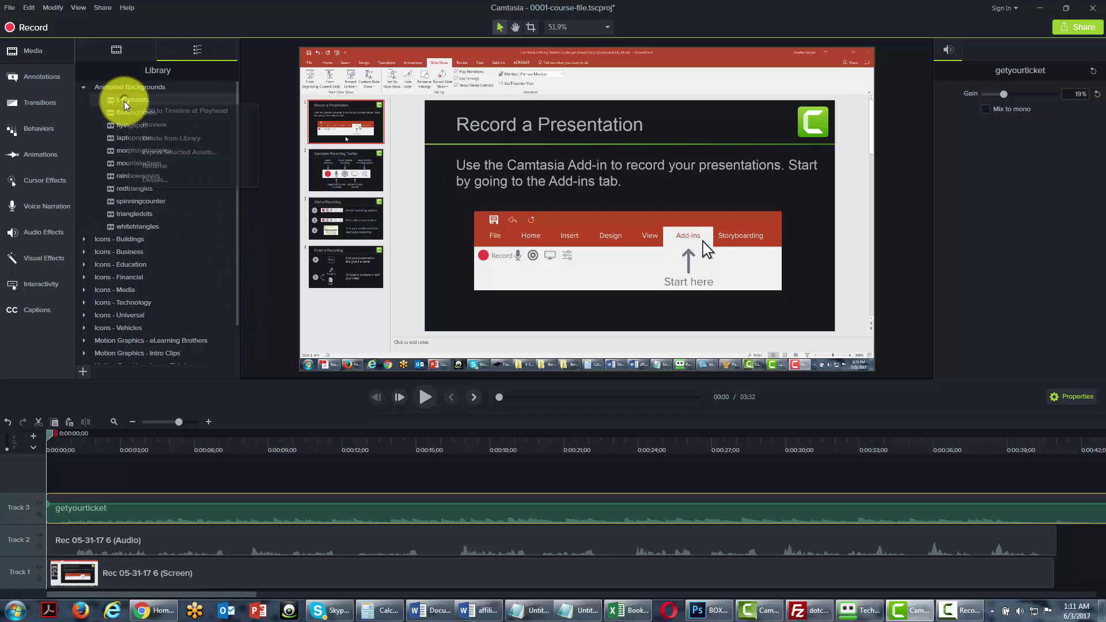
left_click(148, 124)
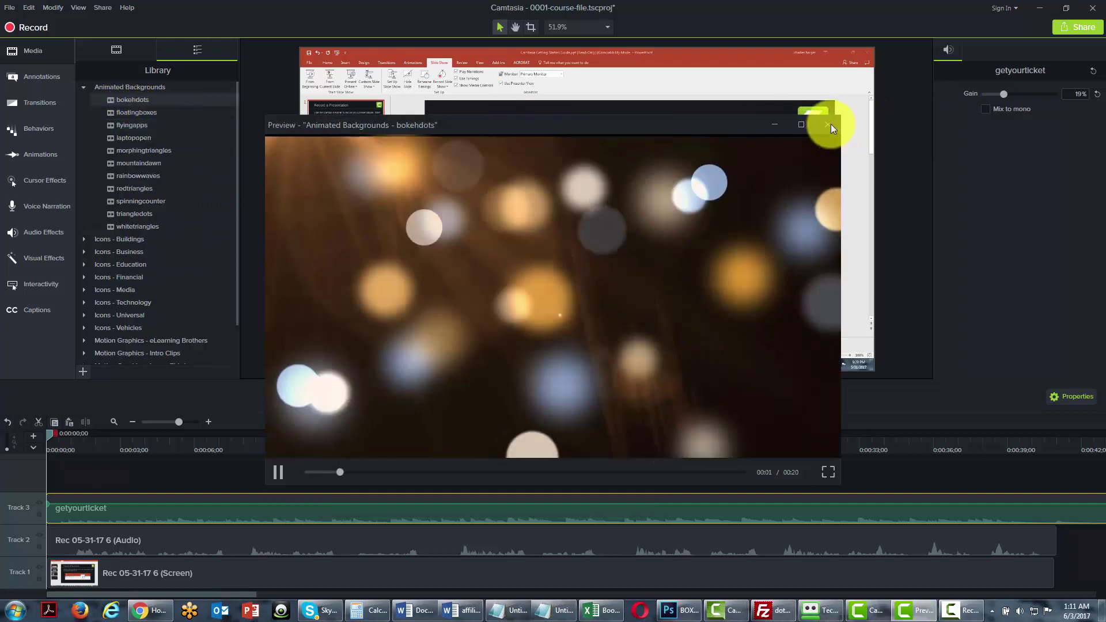
left_click(829, 125)
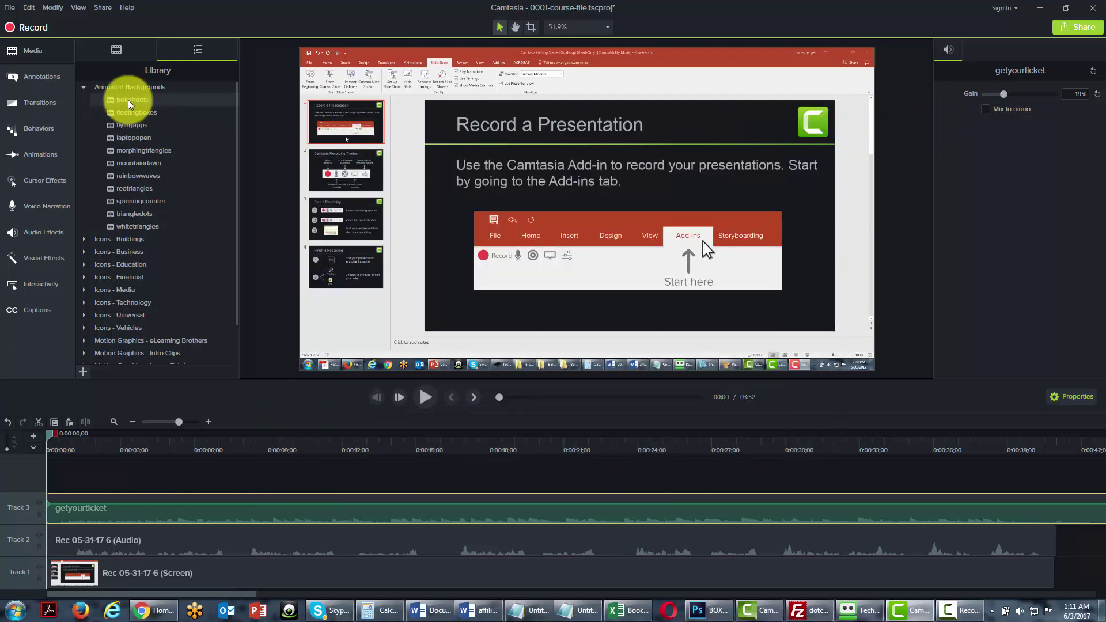
- Add the bokehdots animated background to the timeline at the playhead, scrub it briefly and delete the clip again
right_click(126, 99)
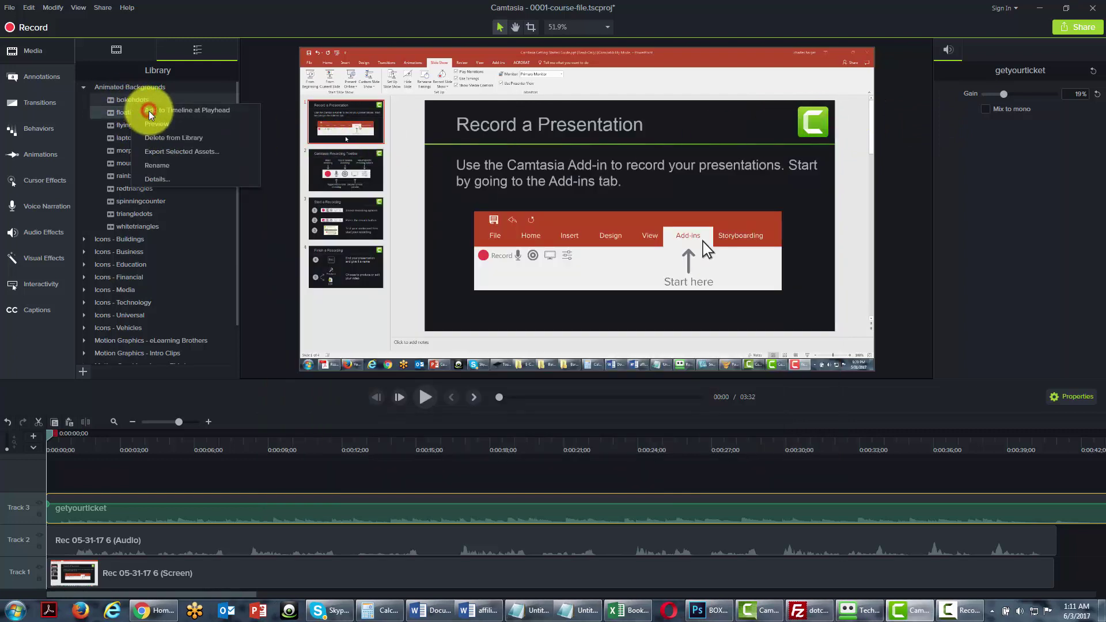
left_click(149, 110)
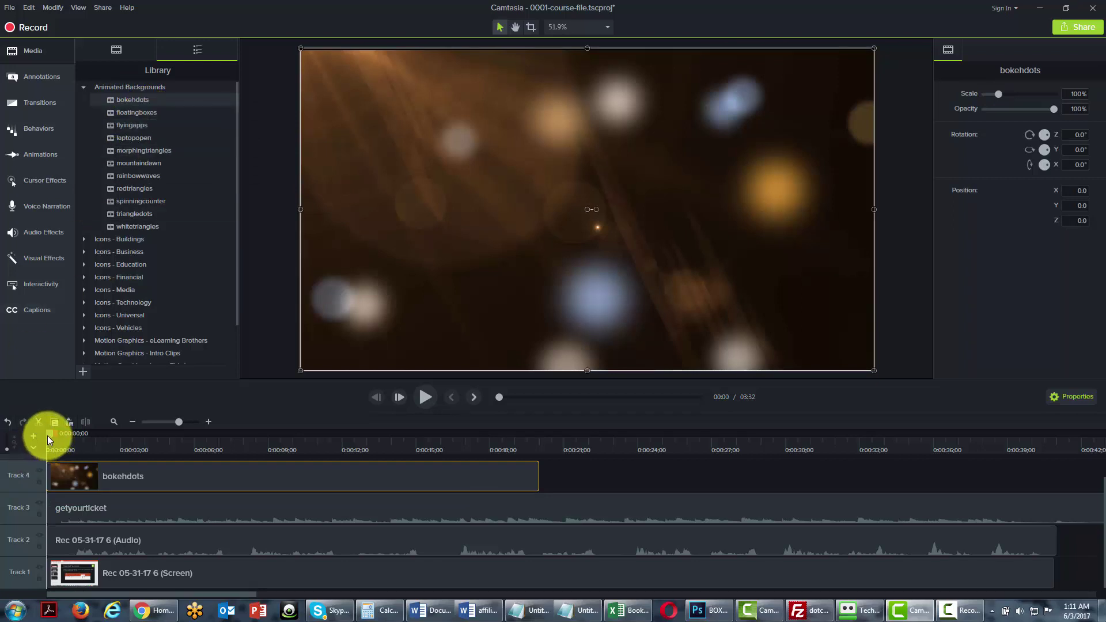
left_click_drag(48, 437, 50, 436)
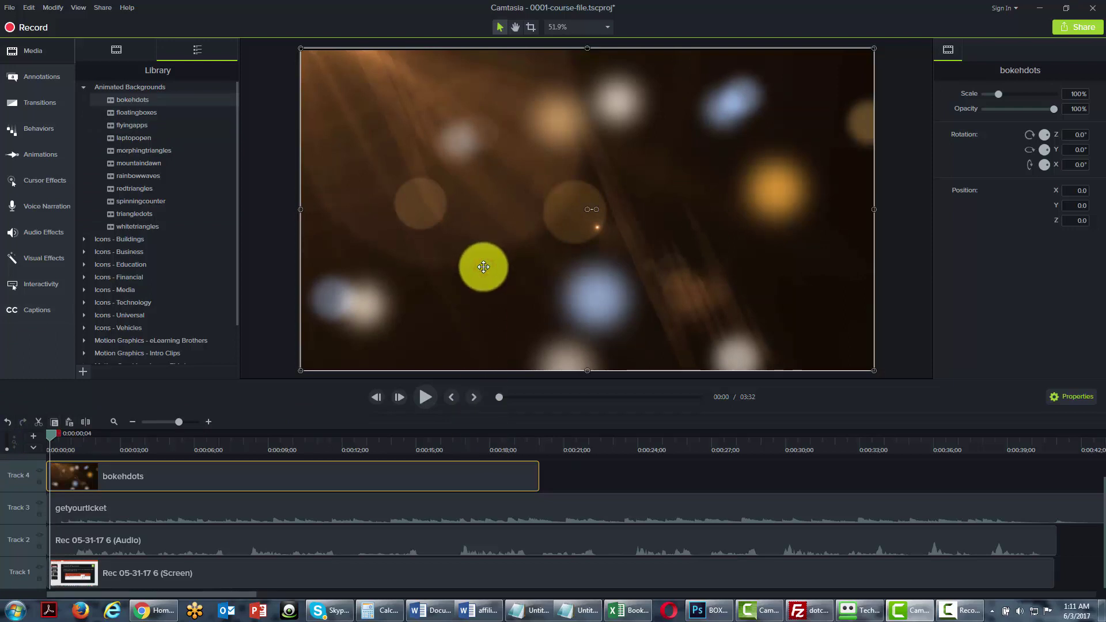
key("Delete")
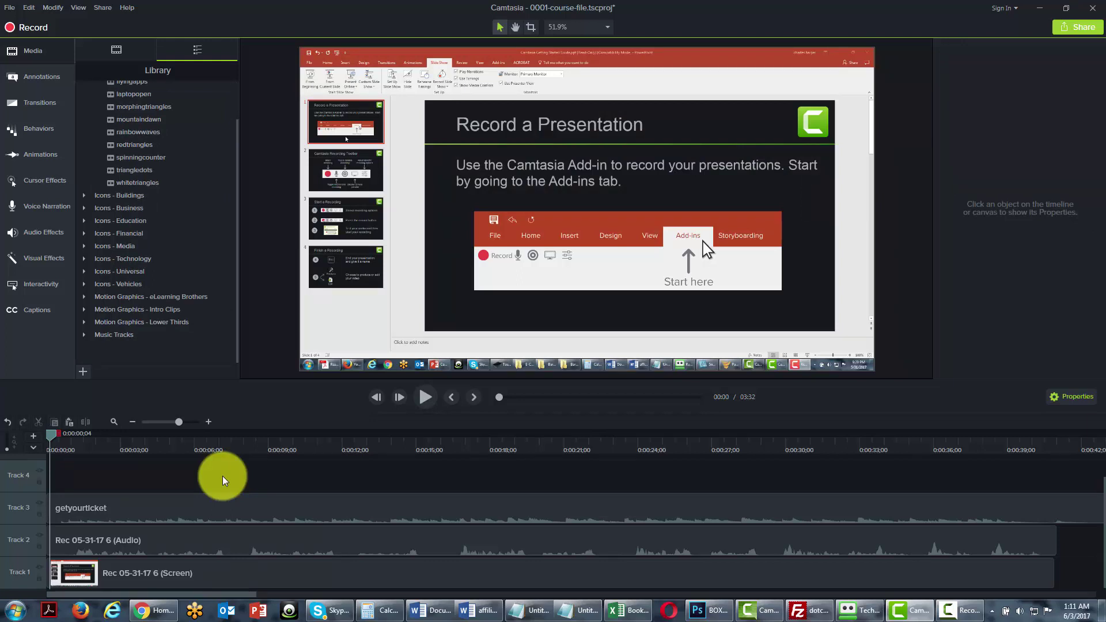
- Expand the Motion Graphics - Lower Thirds library folder and add basictext-01 to the timeline at the playhead
left_click(85, 322)
left_click_drag(236, 280, 231, 347)
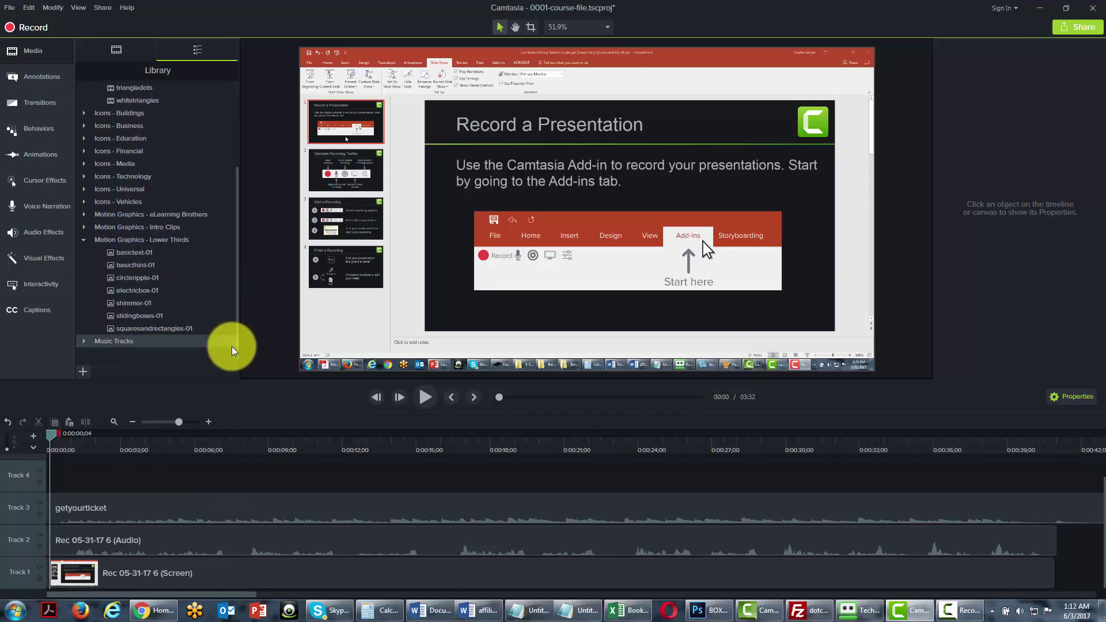
left_click_drag(238, 341, 237, 350)
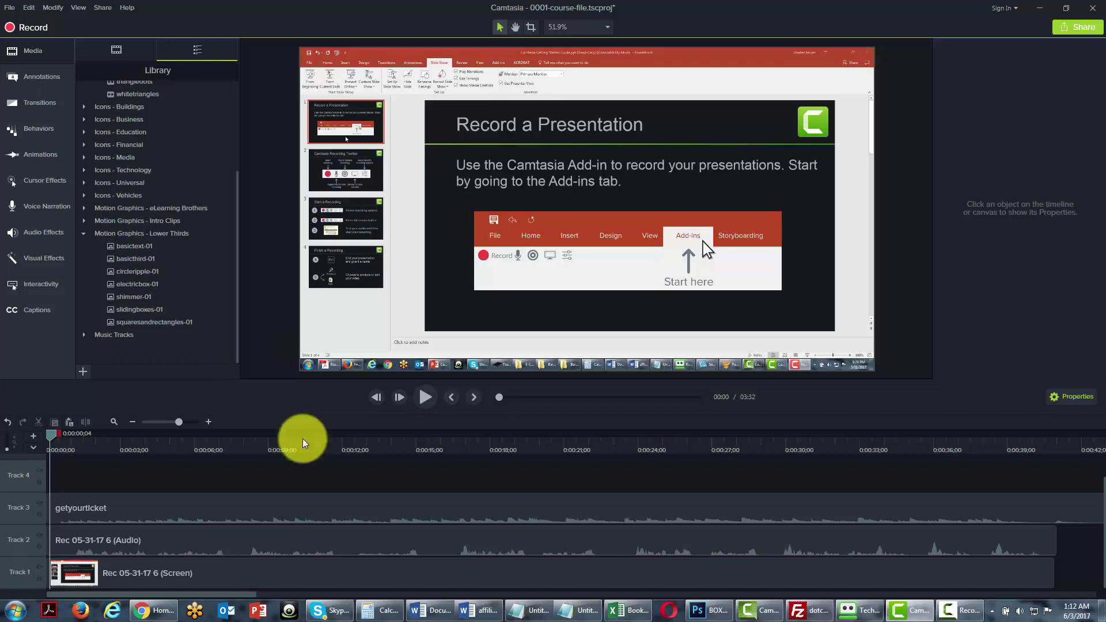
left_click(133, 246)
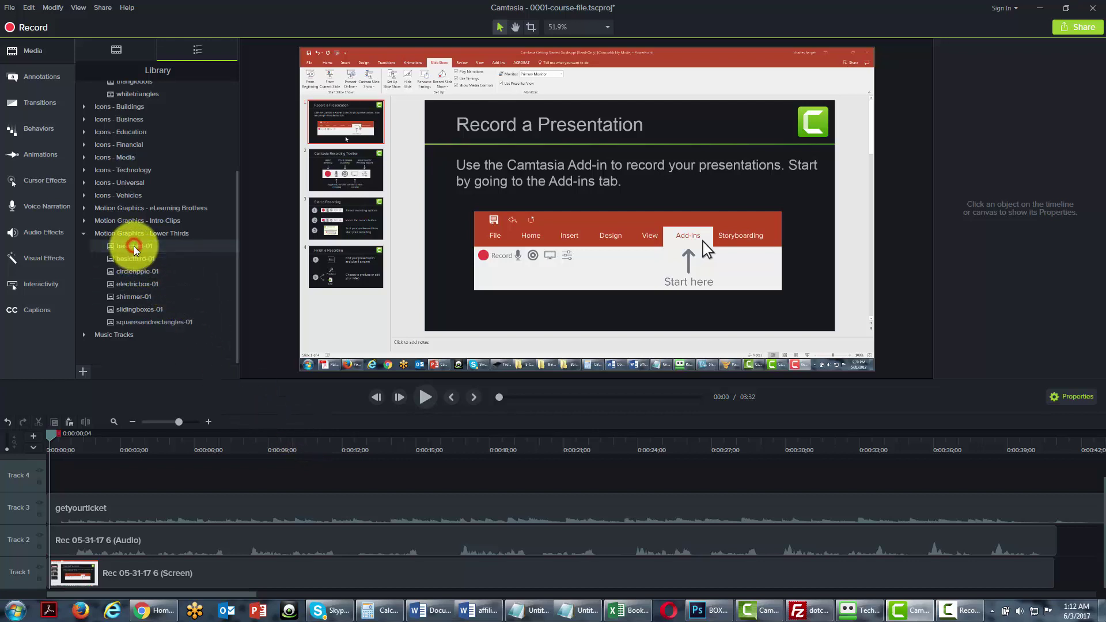
right_click(133, 246)
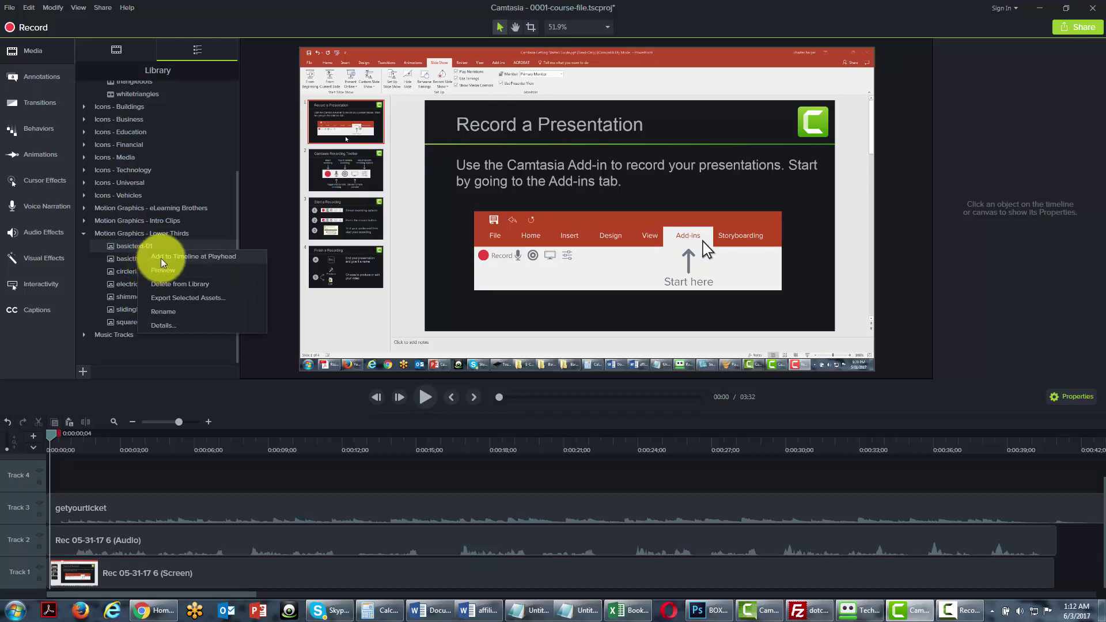
left_click(161, 257)
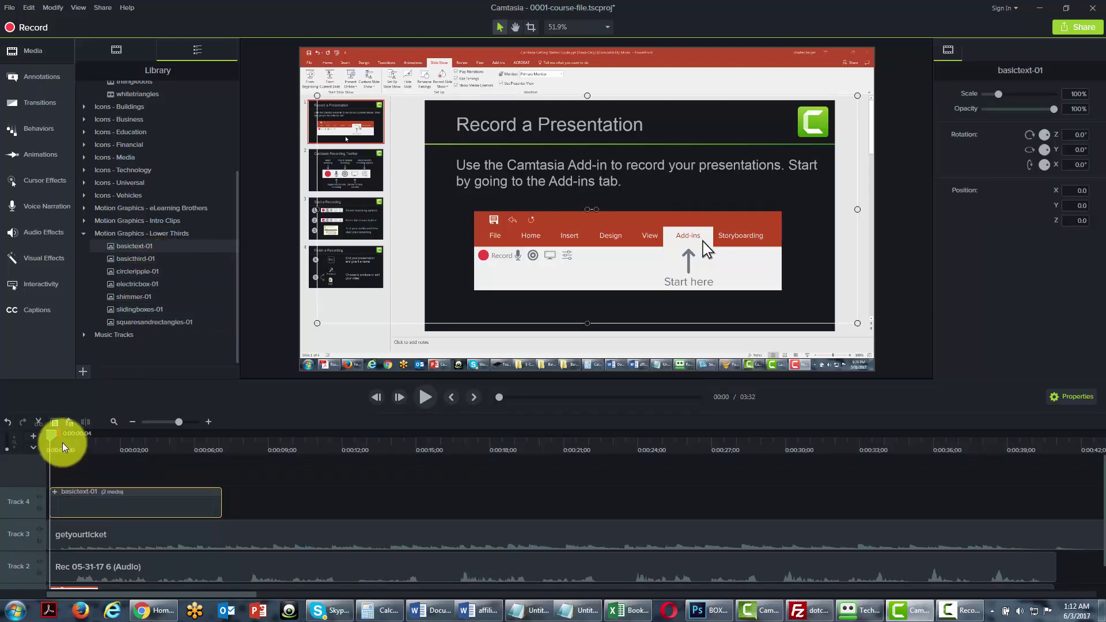
- Show basictext-01 at about 0:00:01;19, replace its title with the presenter's full name and its subtitle with "internet Marketing"
left_click_drag(52, 437, 89, 438)
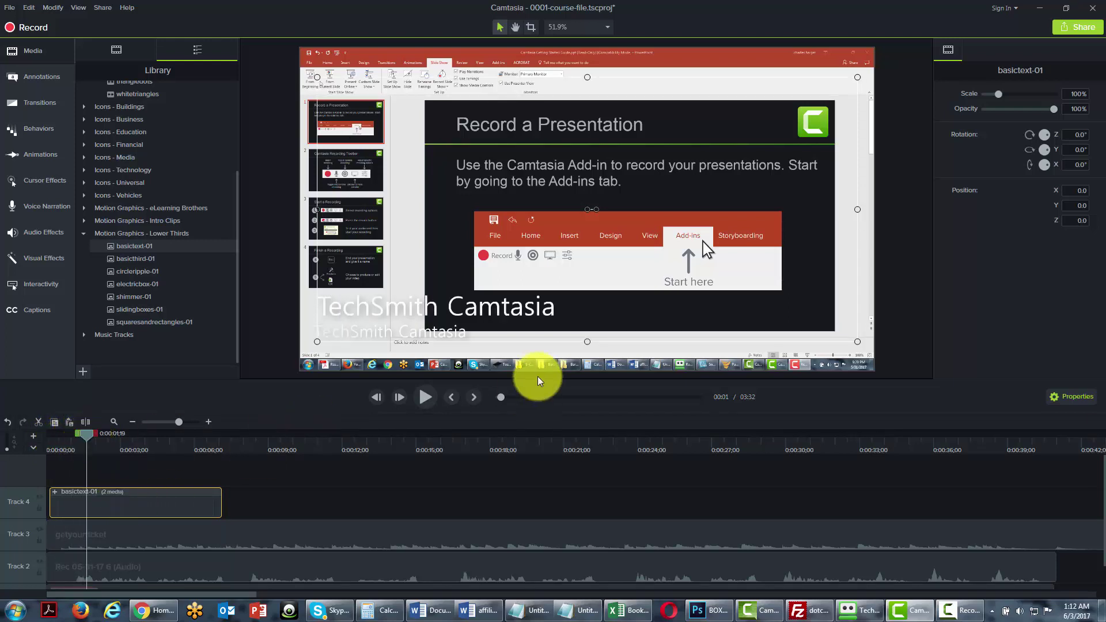
double_click(383, 310)
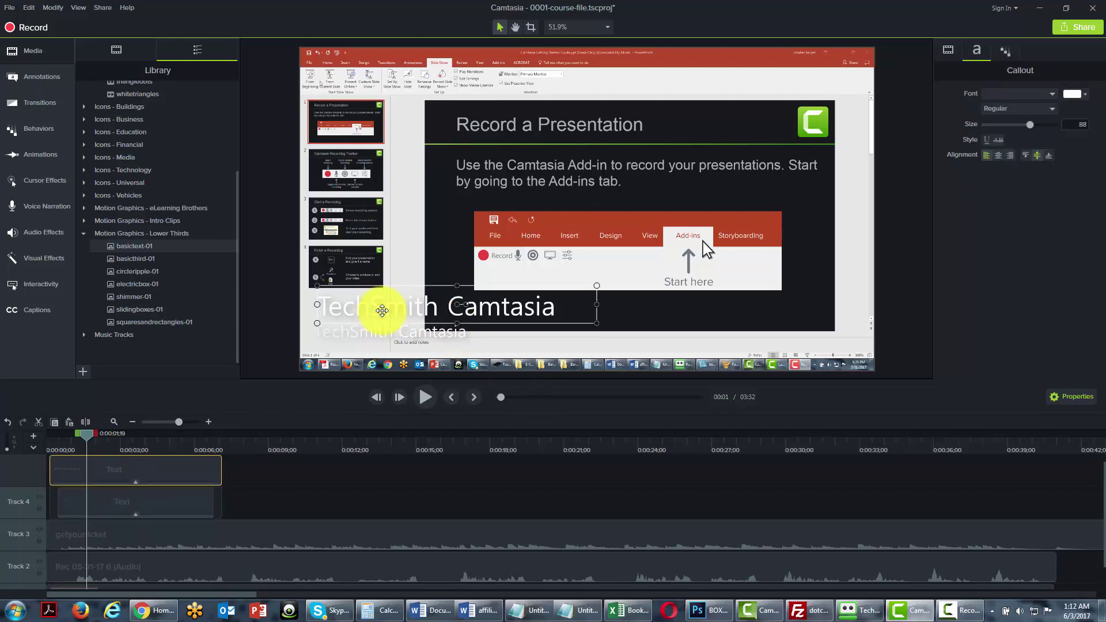
double_click(550, 306)
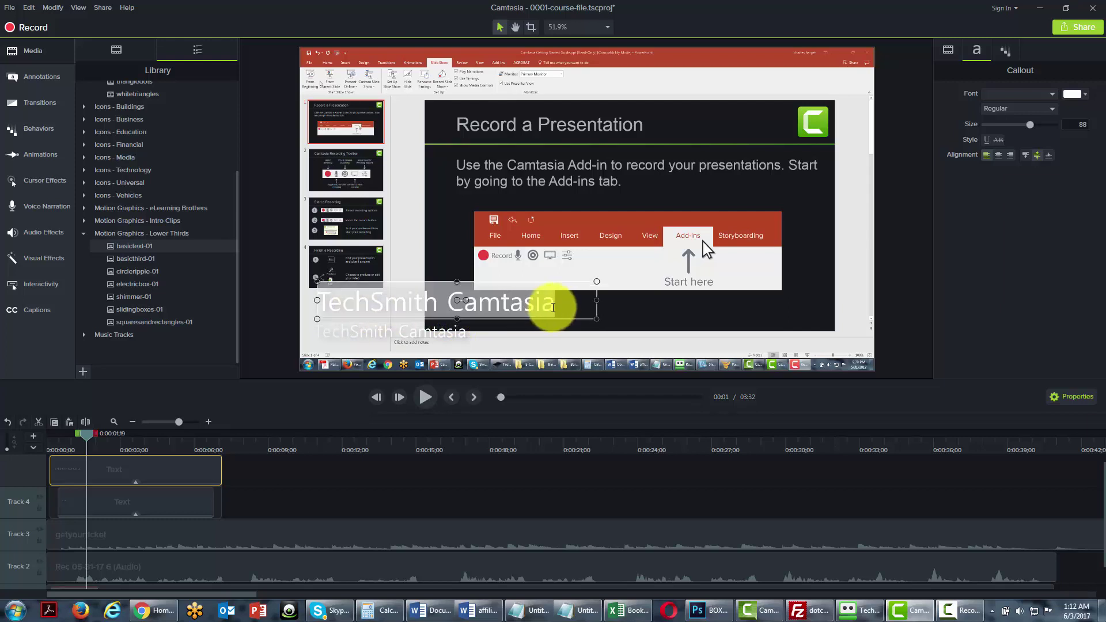
type("Thom")
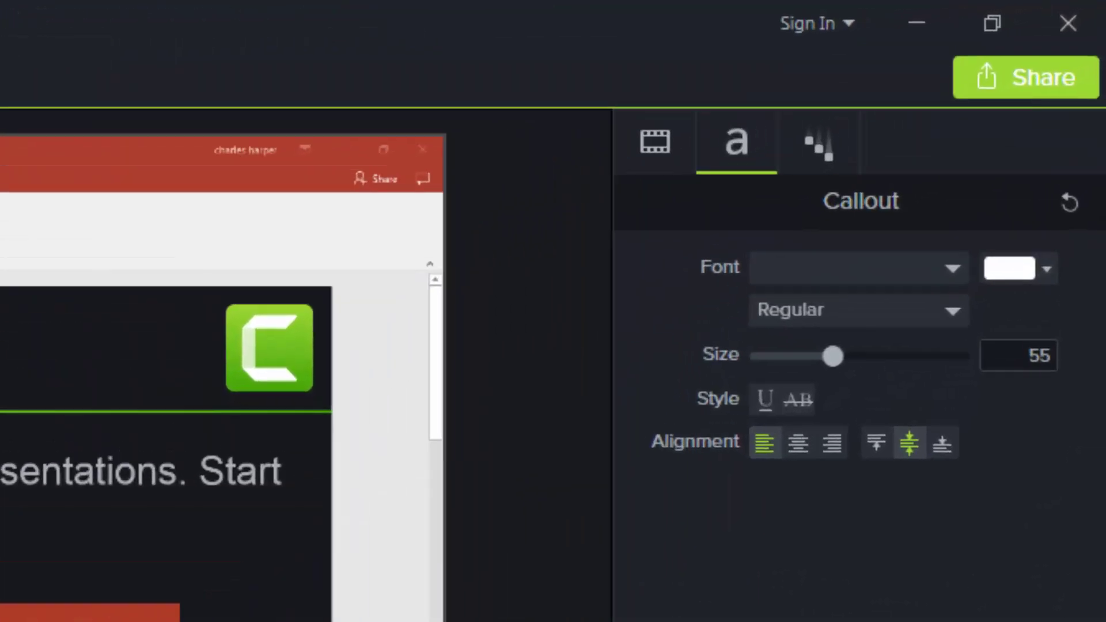
- Set the font colour of the lower third's subtitle text to red #F50000
left_click(1047, 275)
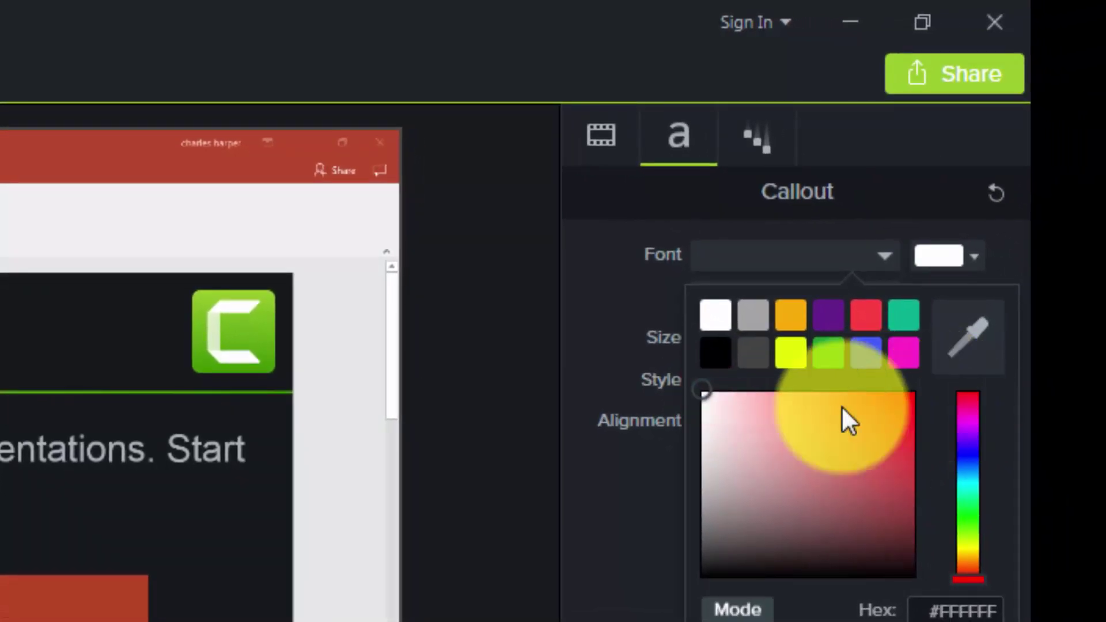
left_click(707, 386)
left_click(723, 413)
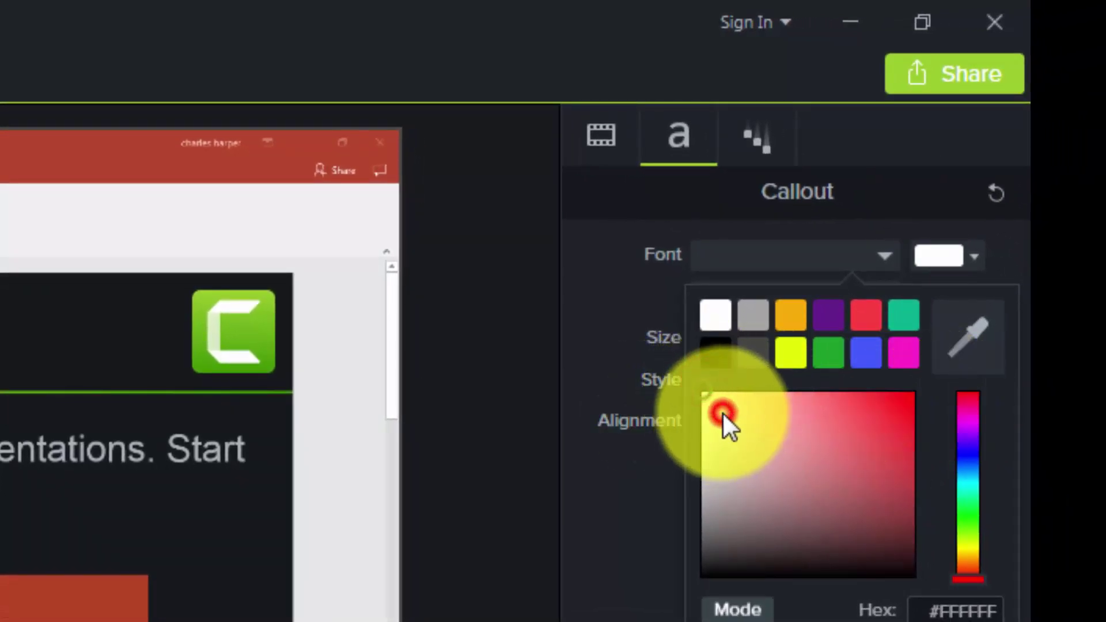
left_click_drag(760, 406, 968, 411)
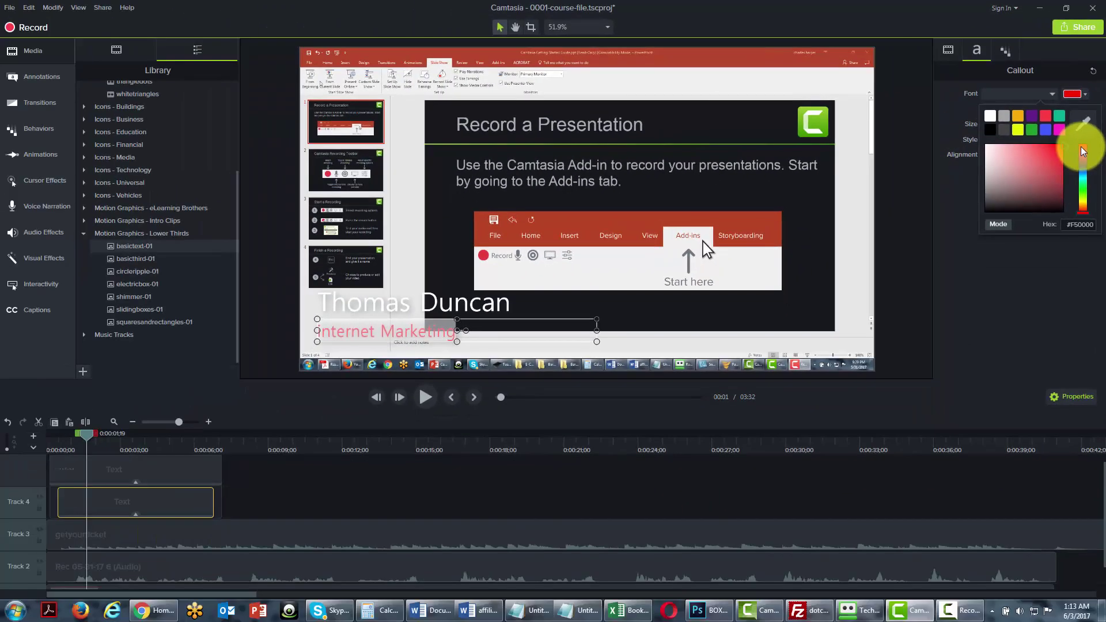
left_click(1041, 296)
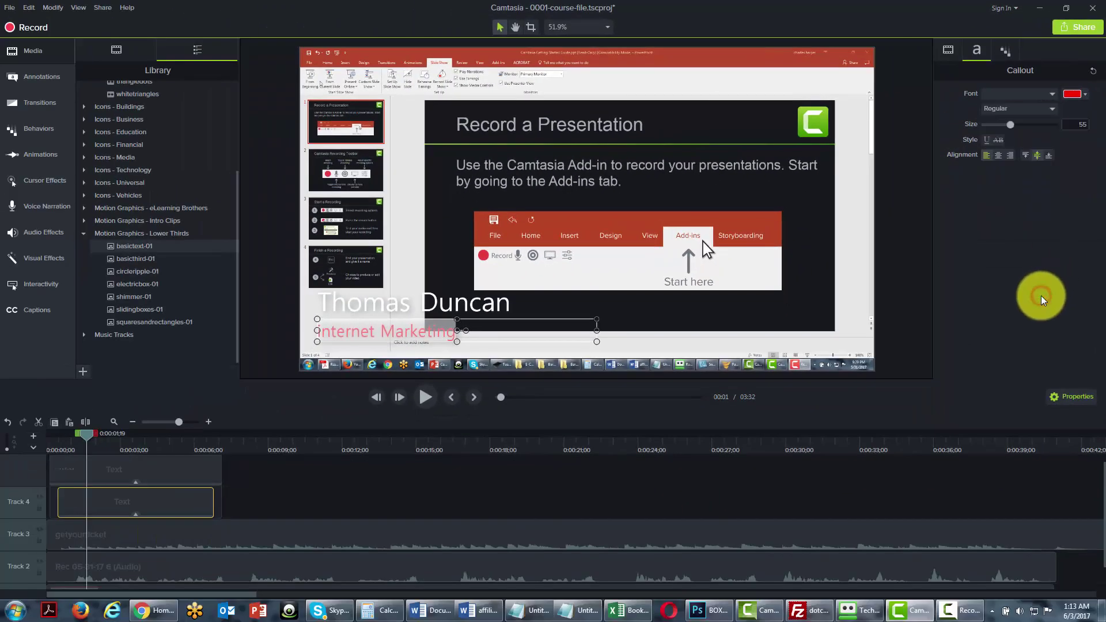
- Set the font colour of the lower third's title line with the presenter's name to red #FF0000
left_click(432, 311)
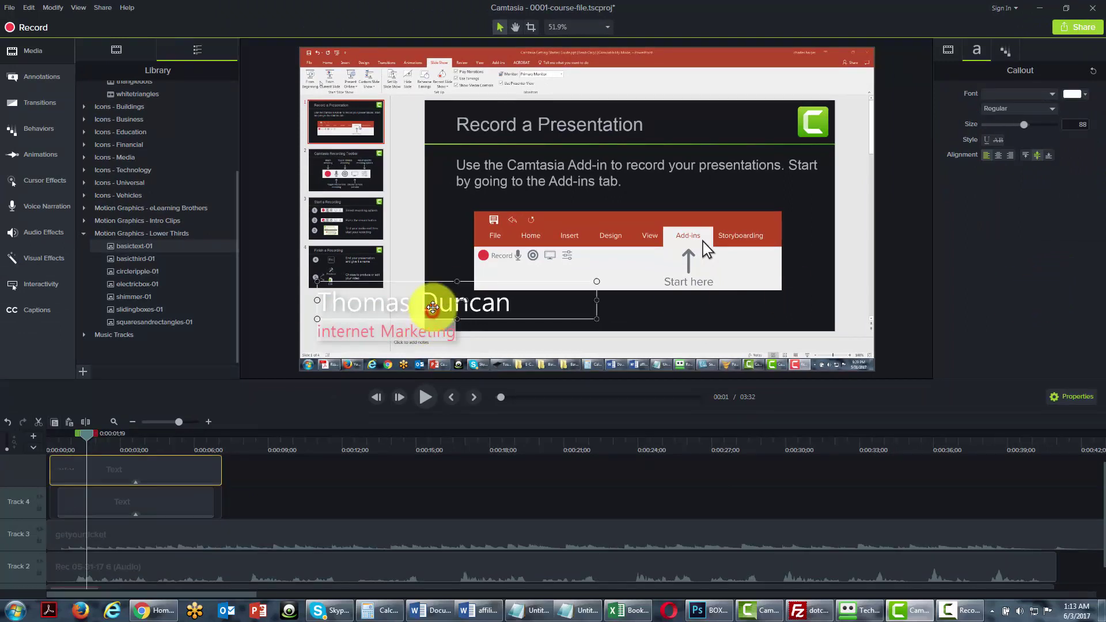
double_click(433, 303)
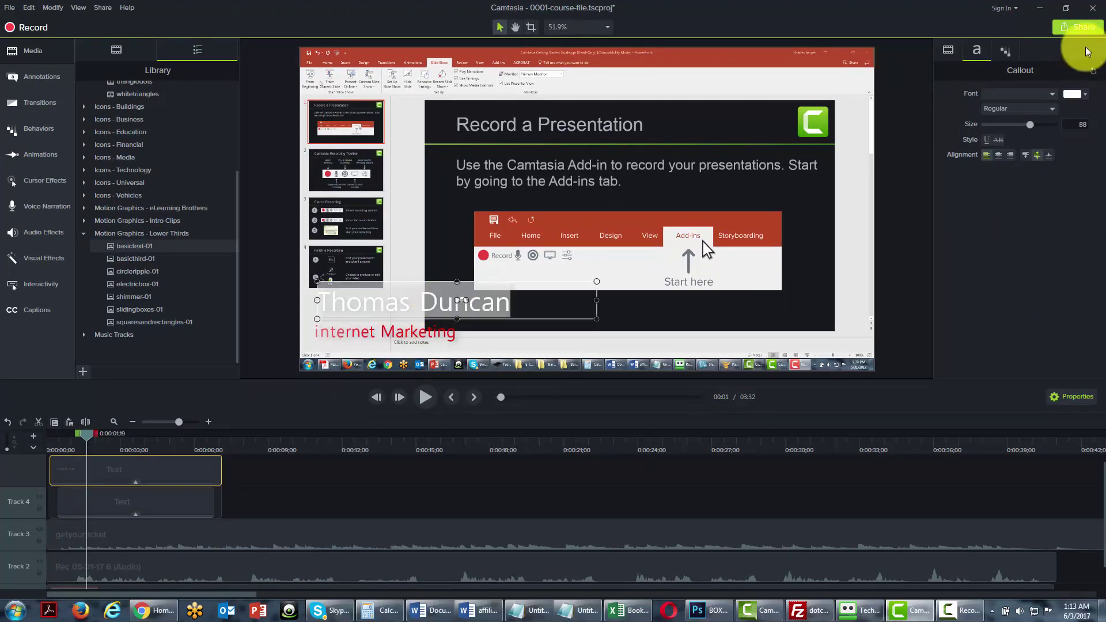
left_click(1087, 95)
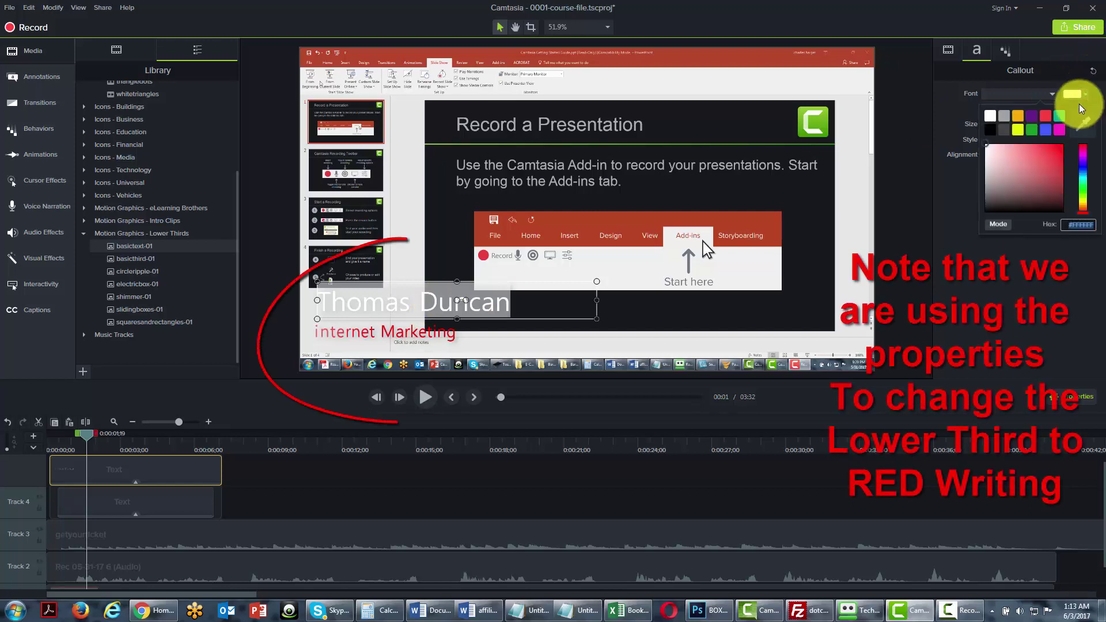
left_click(988, 151)
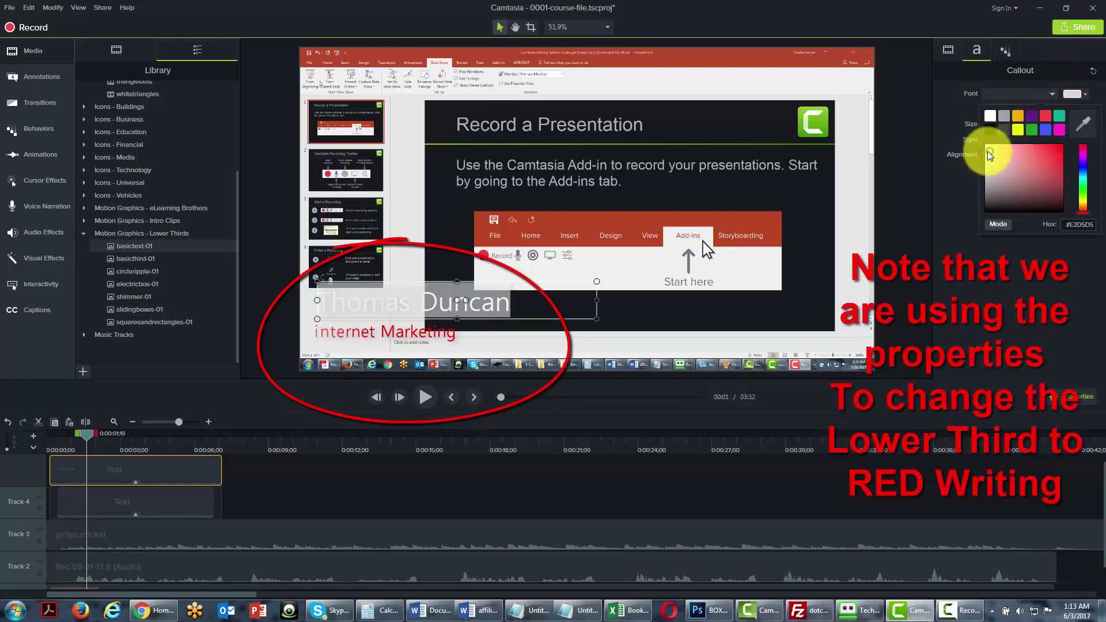
mouse_move(1008, 150)
left_mouse_down()
mouse_move(1070, 138)
mouse_move(1080, 148)
left_mouse_up()
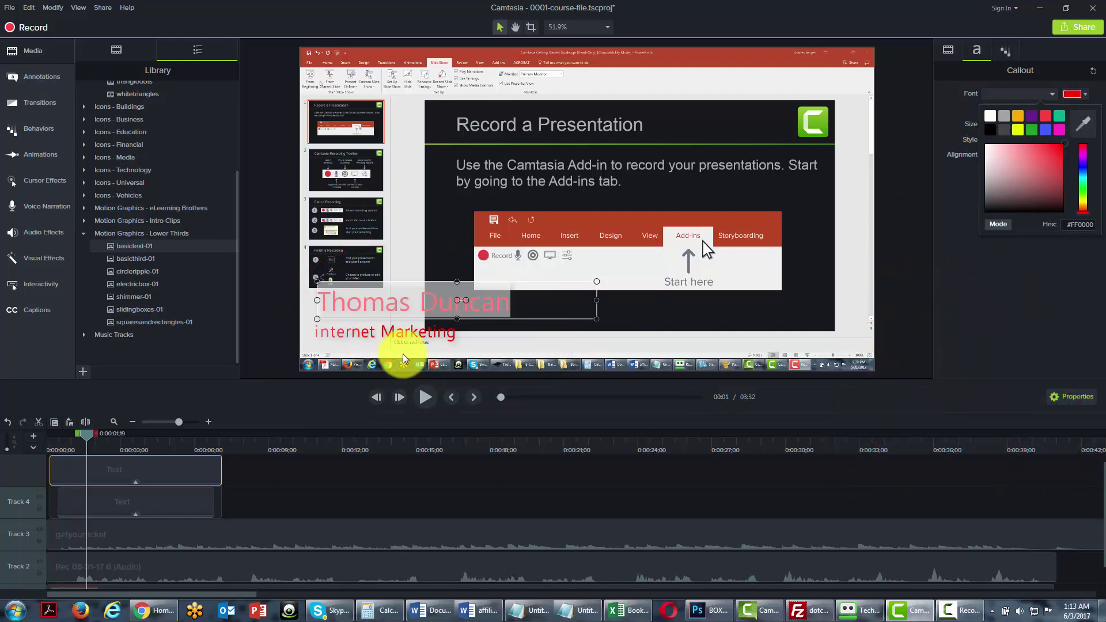
left_click(513, 302)
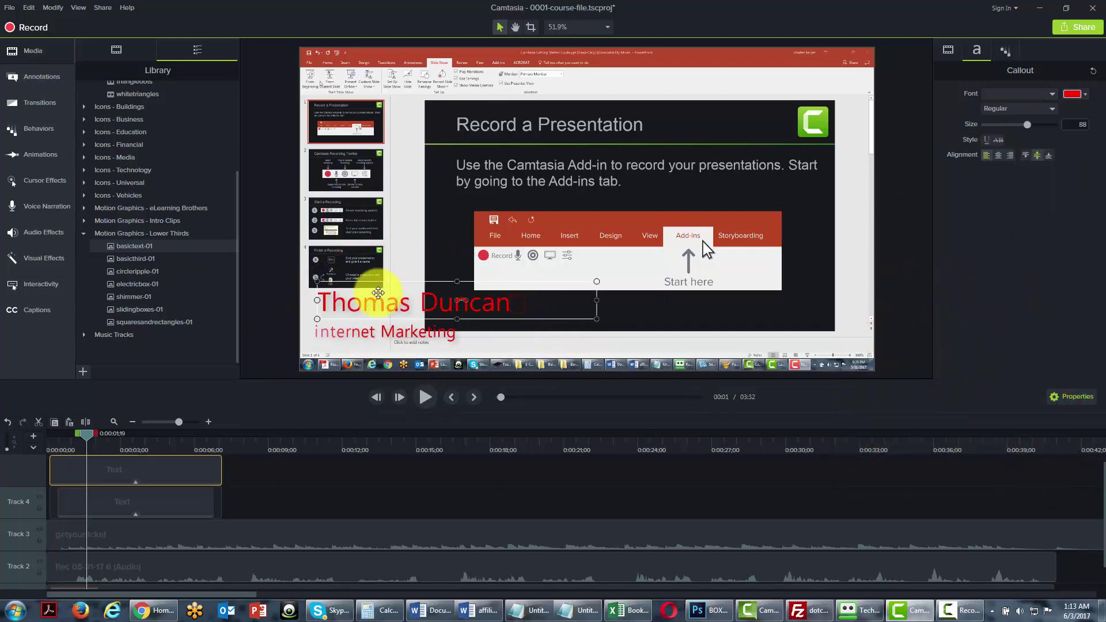
- Move the lower third's title and subtitle to the right side of the canvas, and shorten the basictext-01 clip to about 4 seconds
left_click_drag(349, 283, 457, 302)
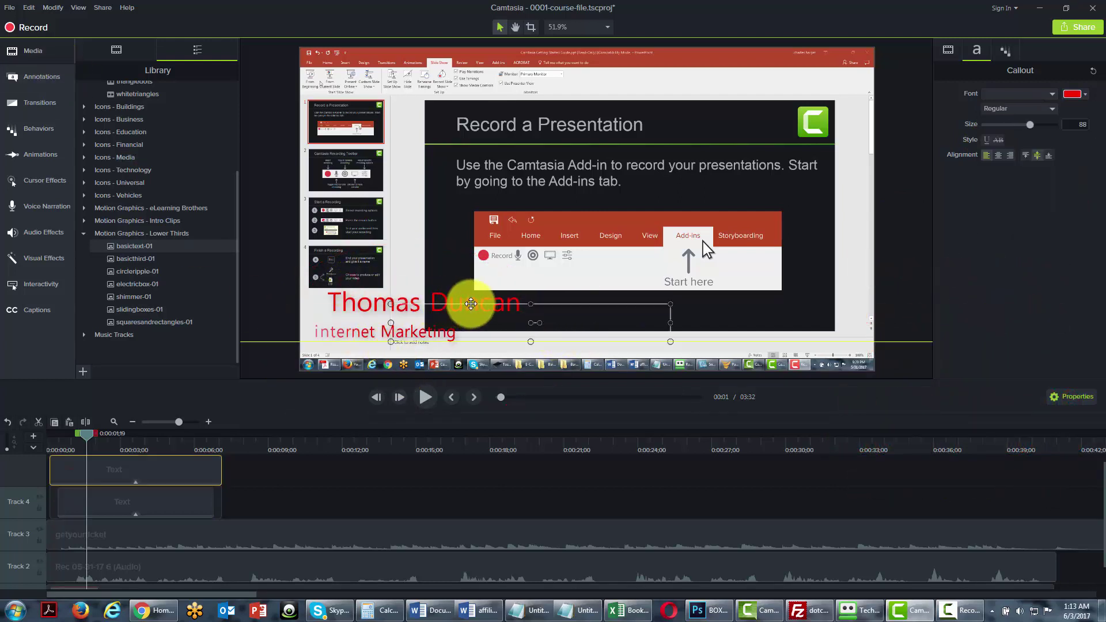
left_click(444, 337)
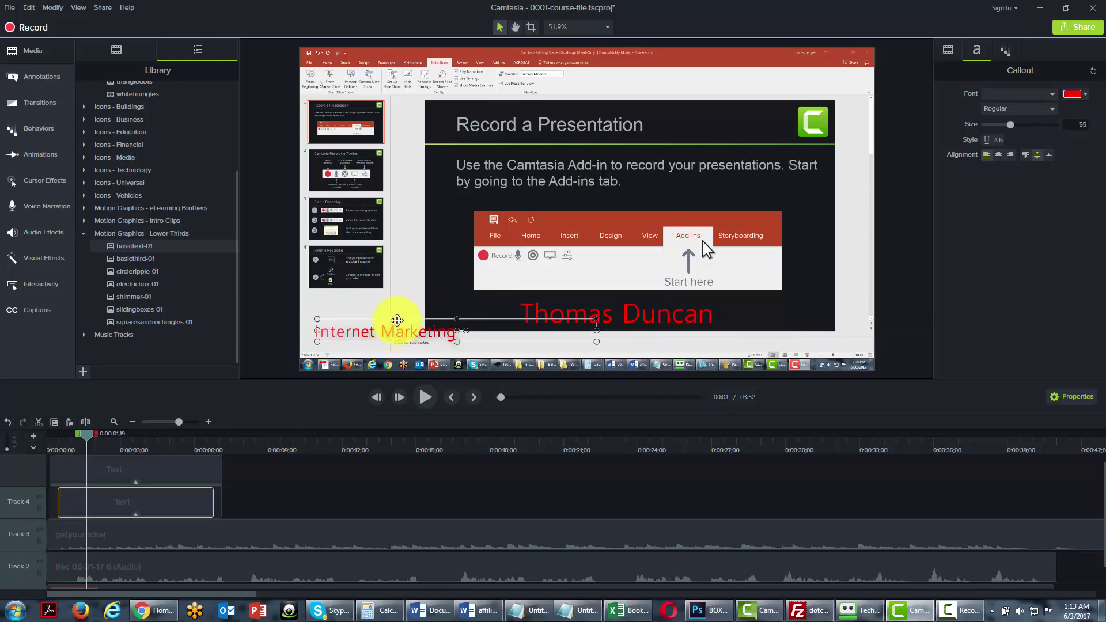
left_click_drag(494, 321, 632, 332)
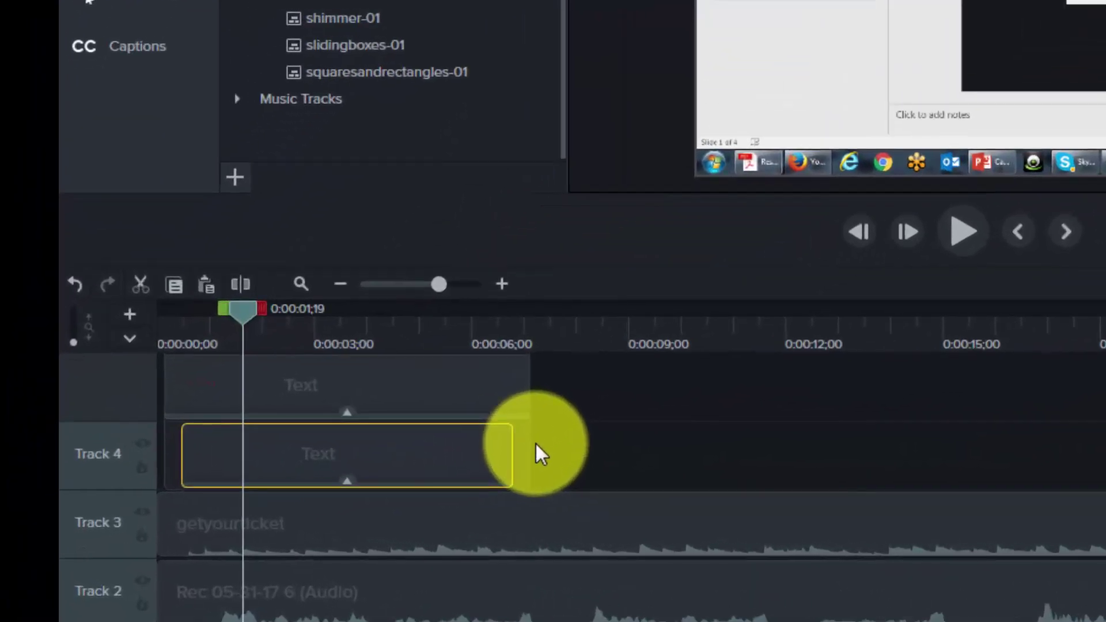
left_click_drag(529, 445, 340, 380)
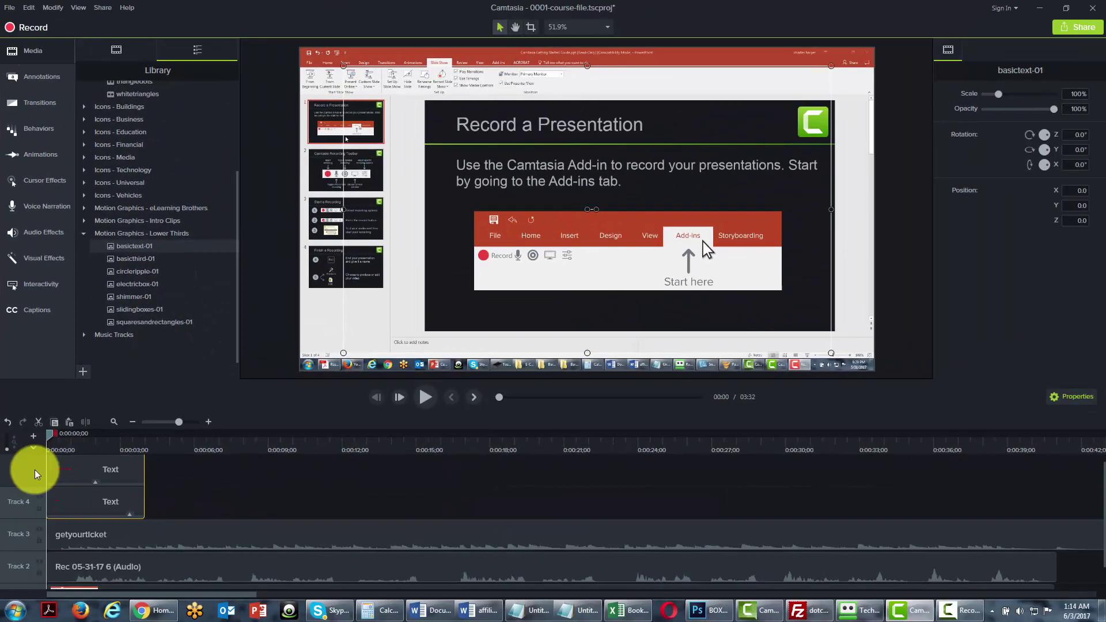